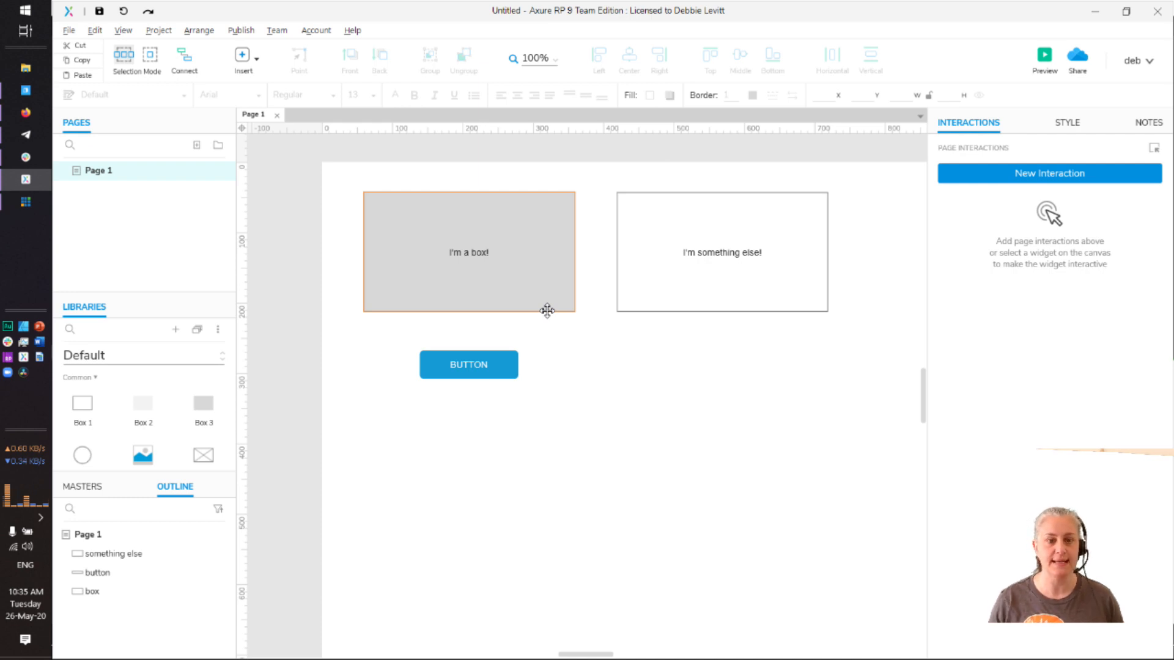
# Check the names of the grey box, 'something else' and button widgets
pyautogui.click(460, 229)
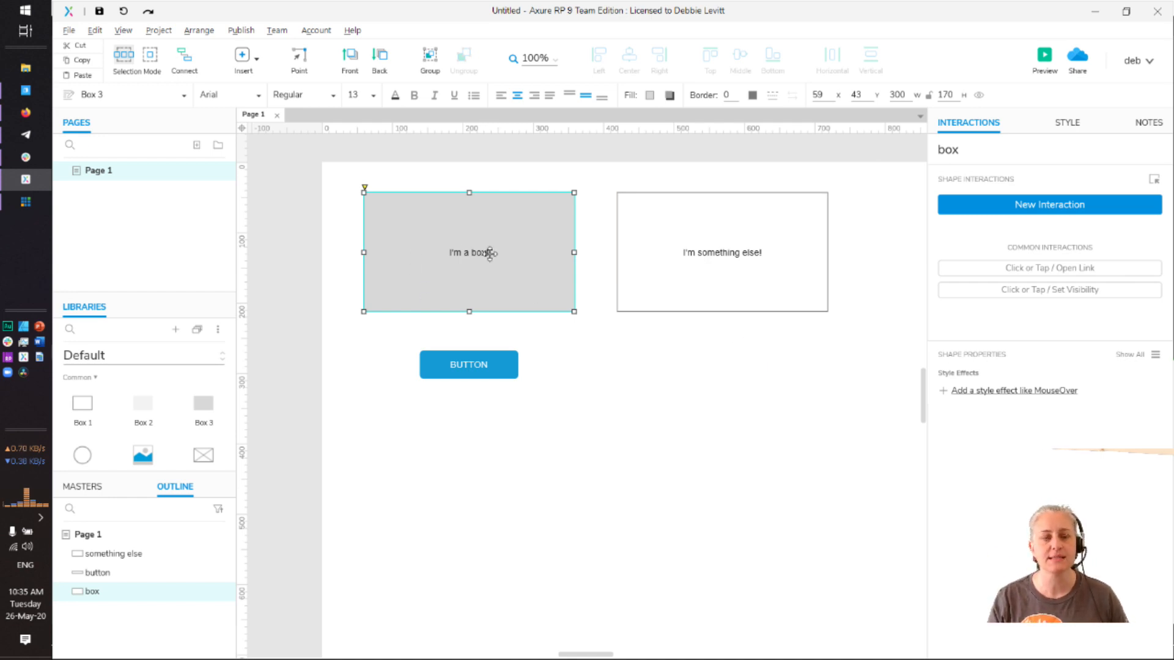
pyautogui.click(713, 254)
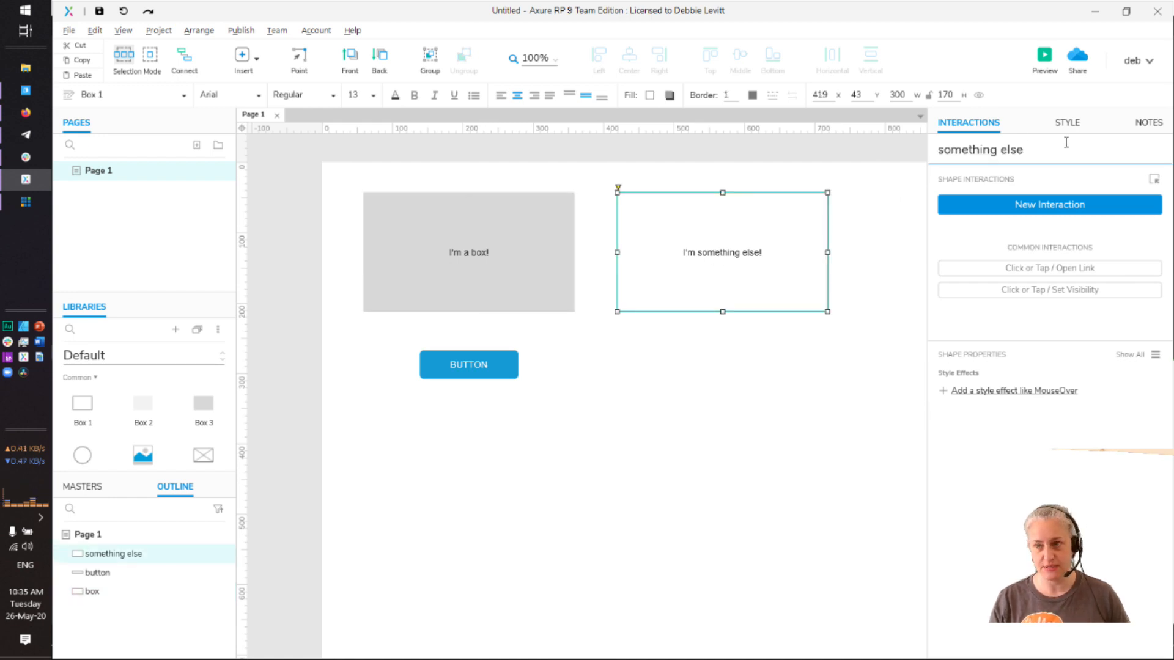
pyautogui.click(444, 370)
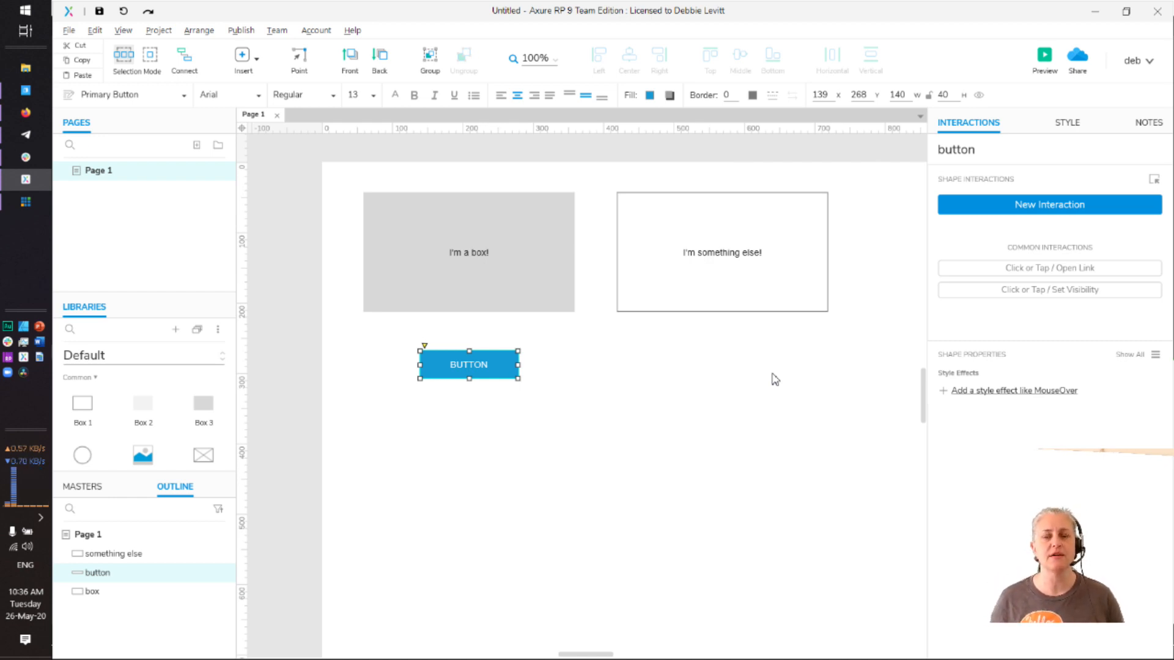
pyautogui.click(687, 410)
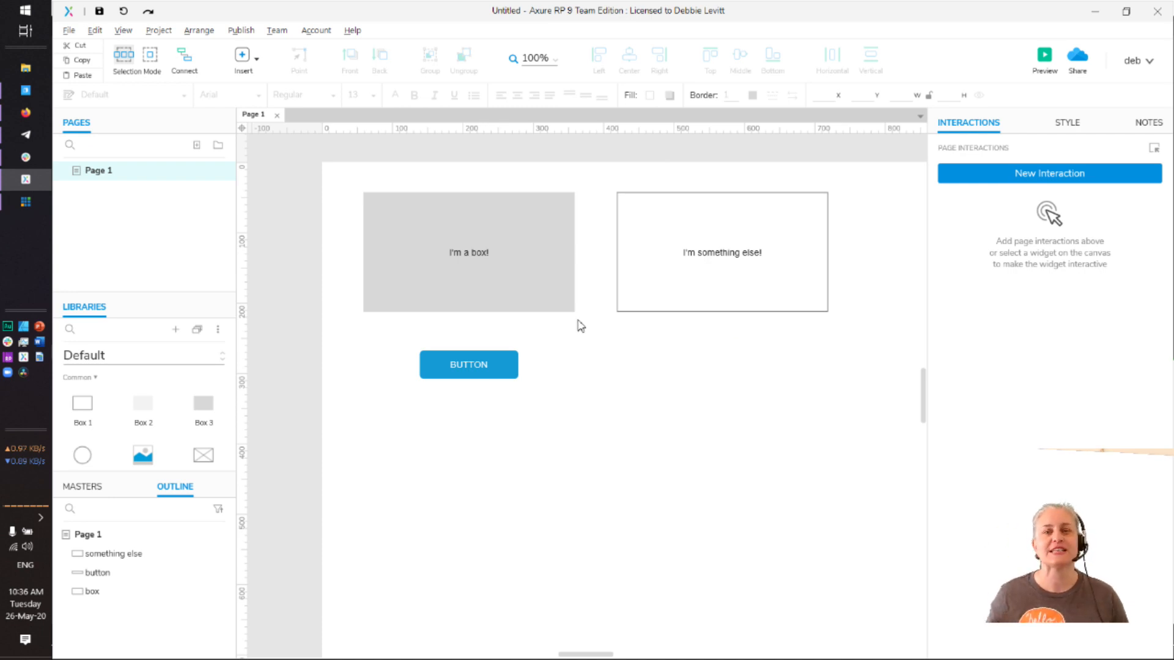
# Give the button a Click or Tap interaction with a Move action targeting the box
pyautogui.click(454, 363)
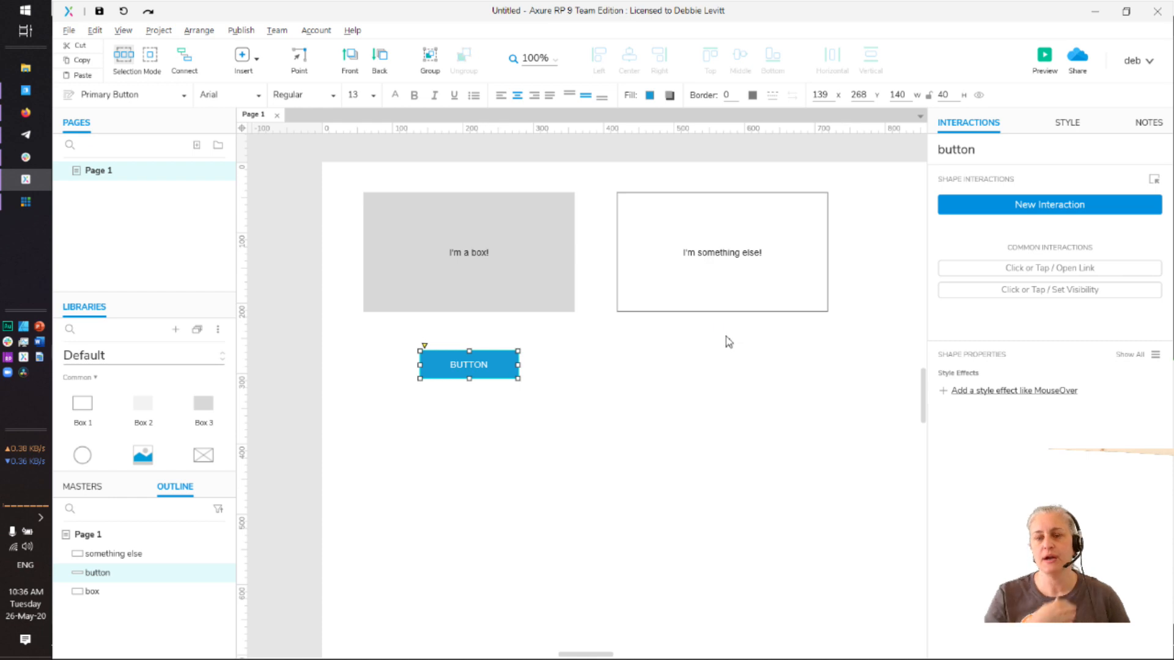
pyautogui.click(1009, 207)
pyautogui.click(958, 243)
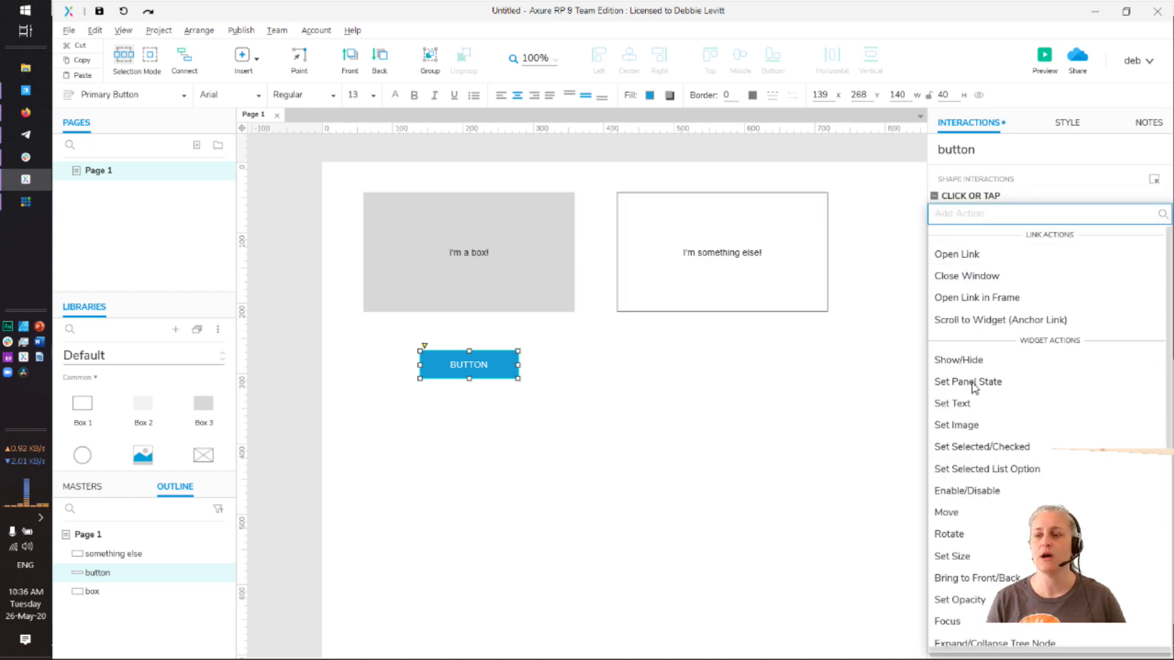
pyautogui.click(955, 514)
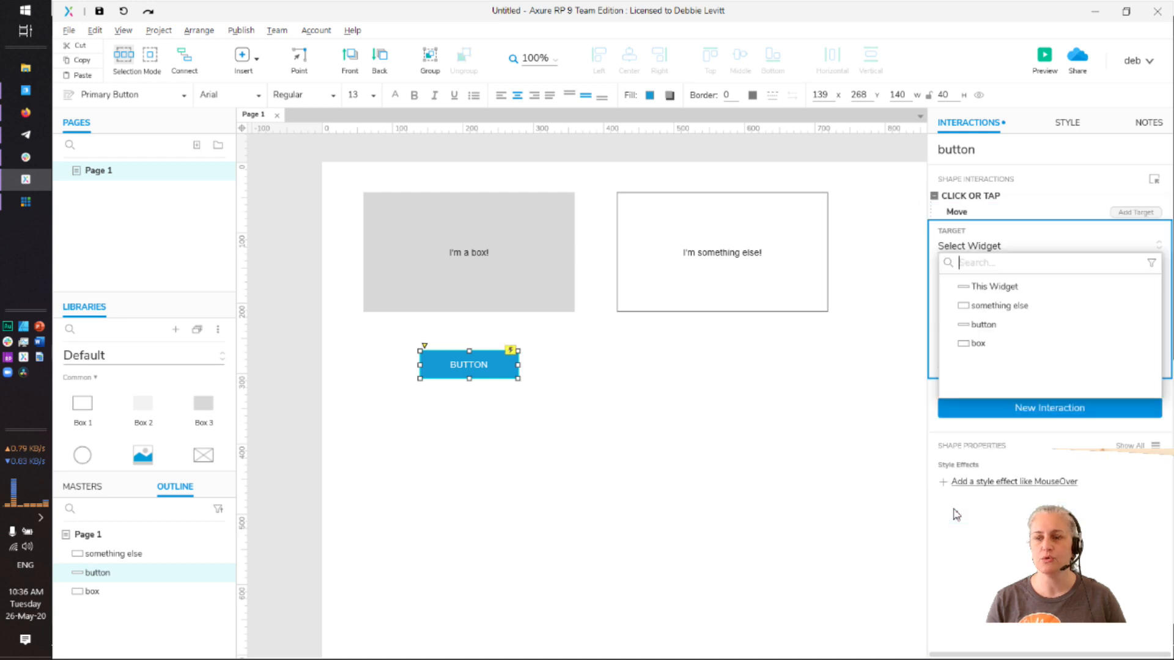
pyautogui.click(981, 343)
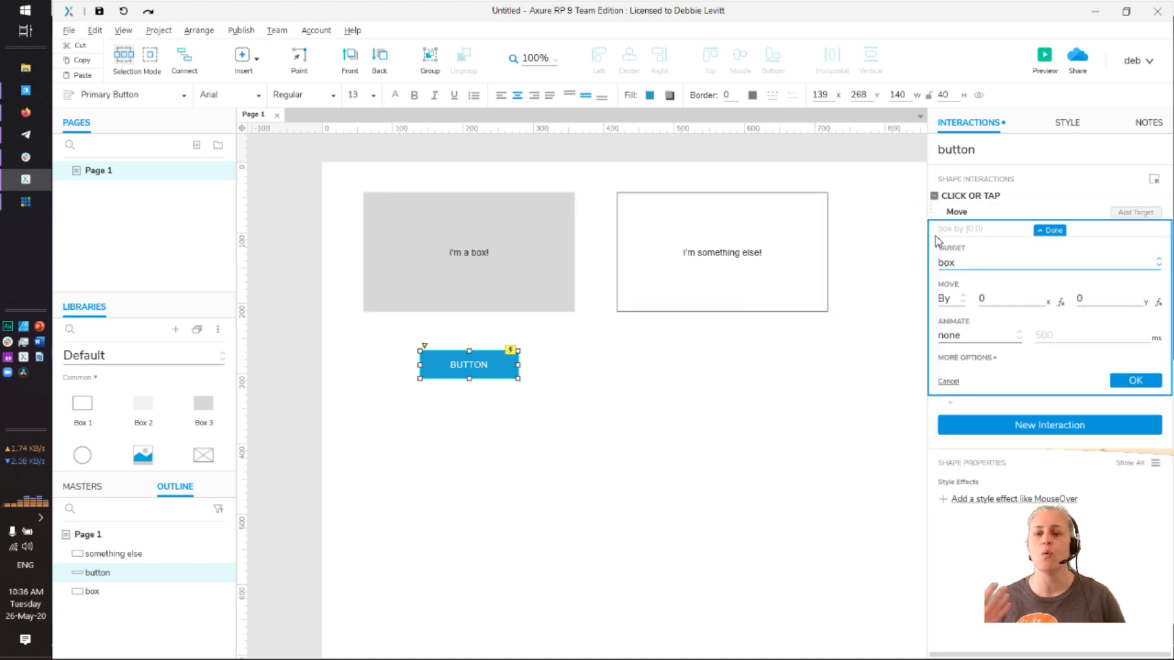
# Change the Move from By to To so the box moves to an absolute position
pyautogui.click(955, 303)
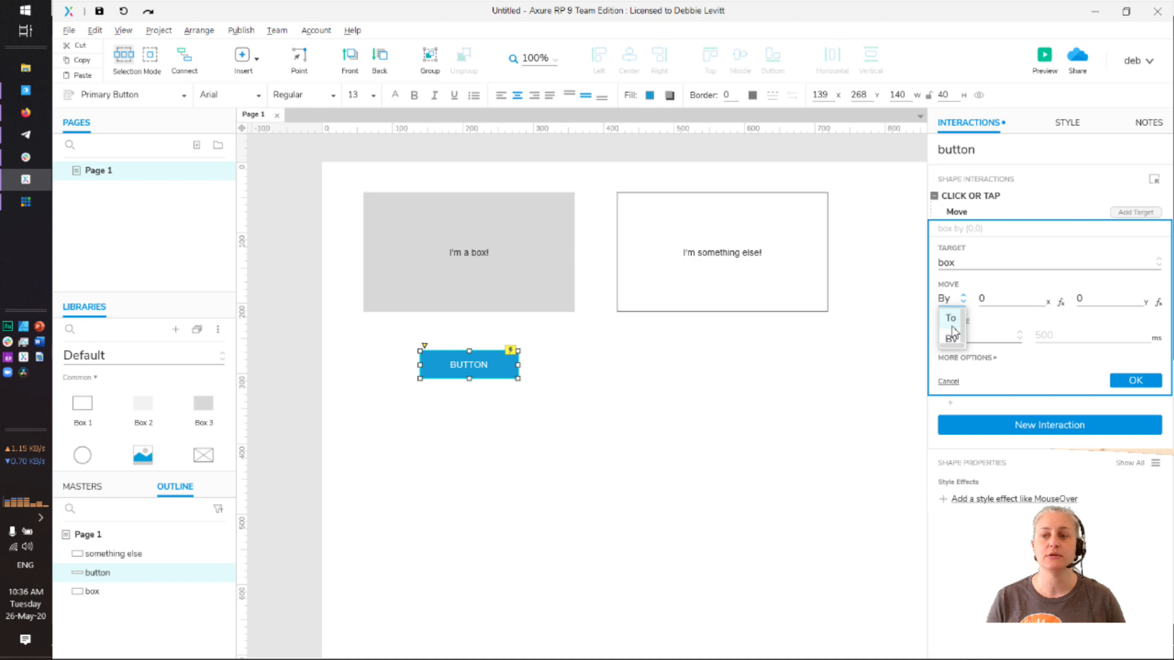
pyautogui.click(957, 303)
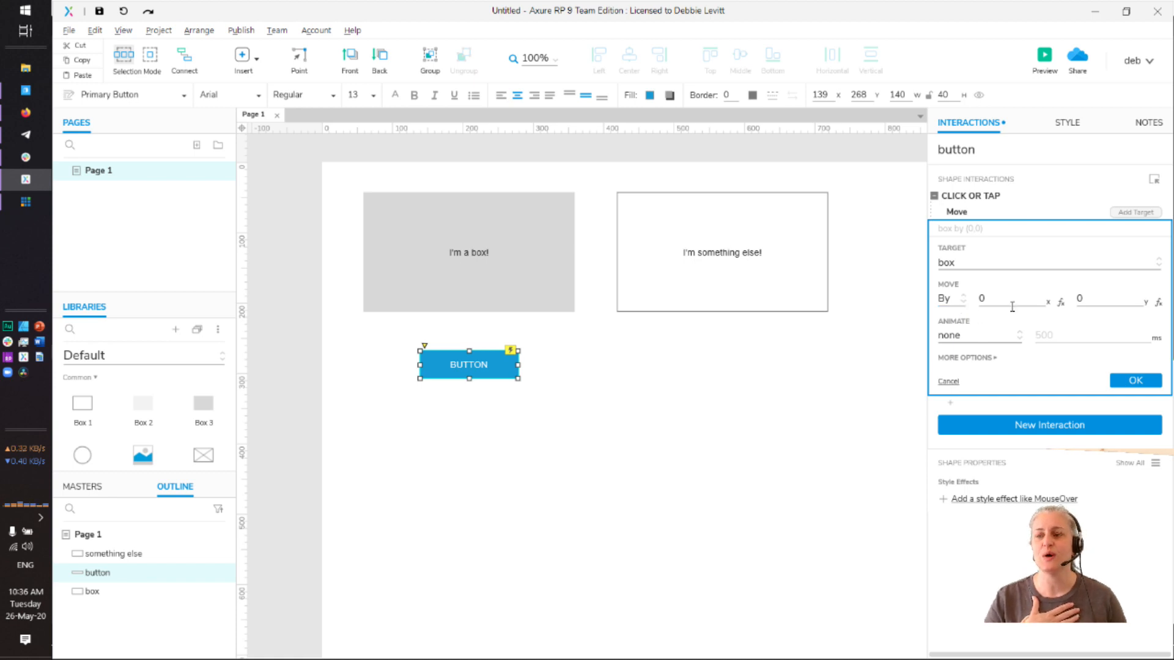
pyautogui.click(945, 300)
pyautogui.click(951, 319)
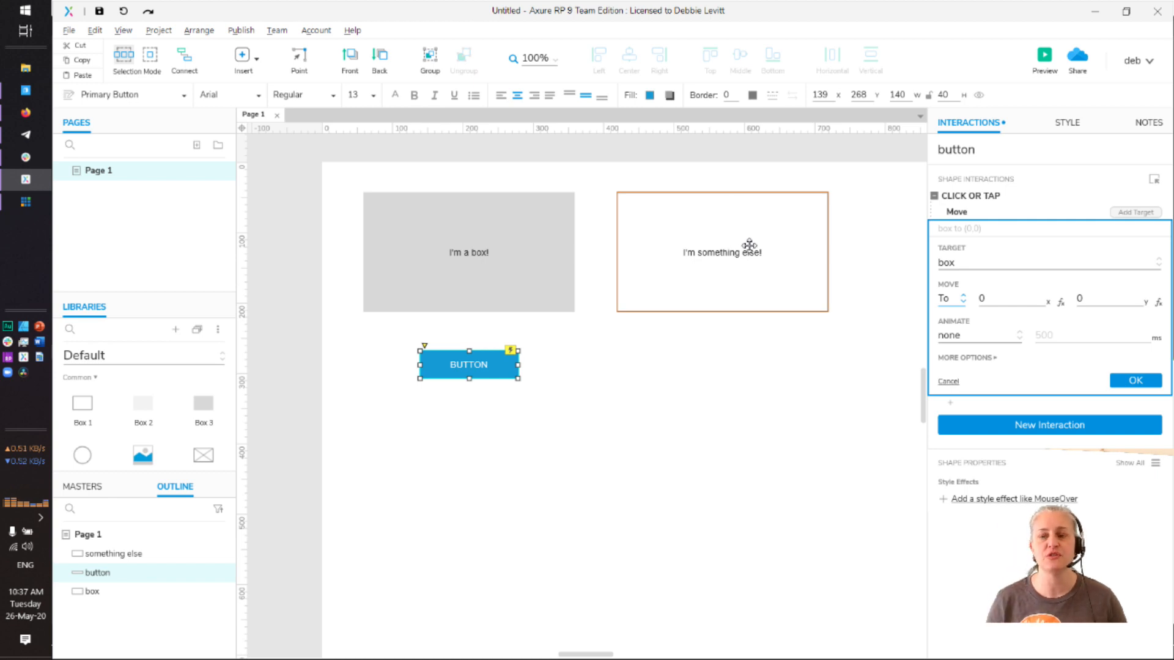
# In the X value editor, define local variable LVAR1 as the 'something else' widget, then launch Axure RP 8
pyautogui.click(1061, 303)
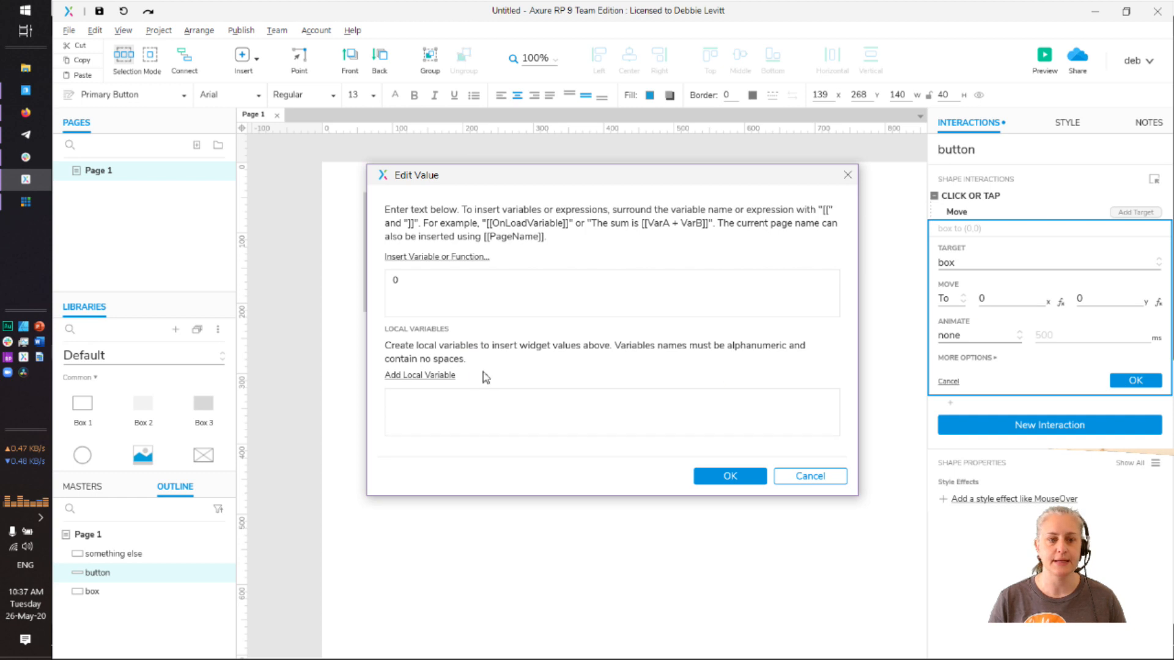
pyautogui.click(439, 376)
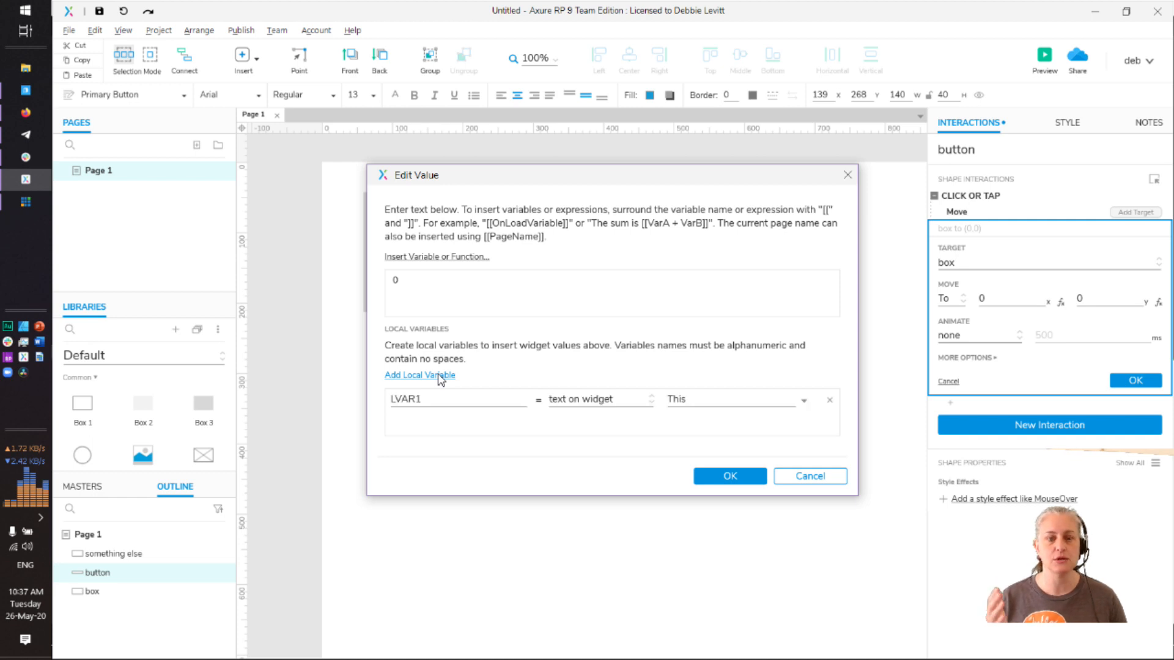
pyautogui.click(635, 401)
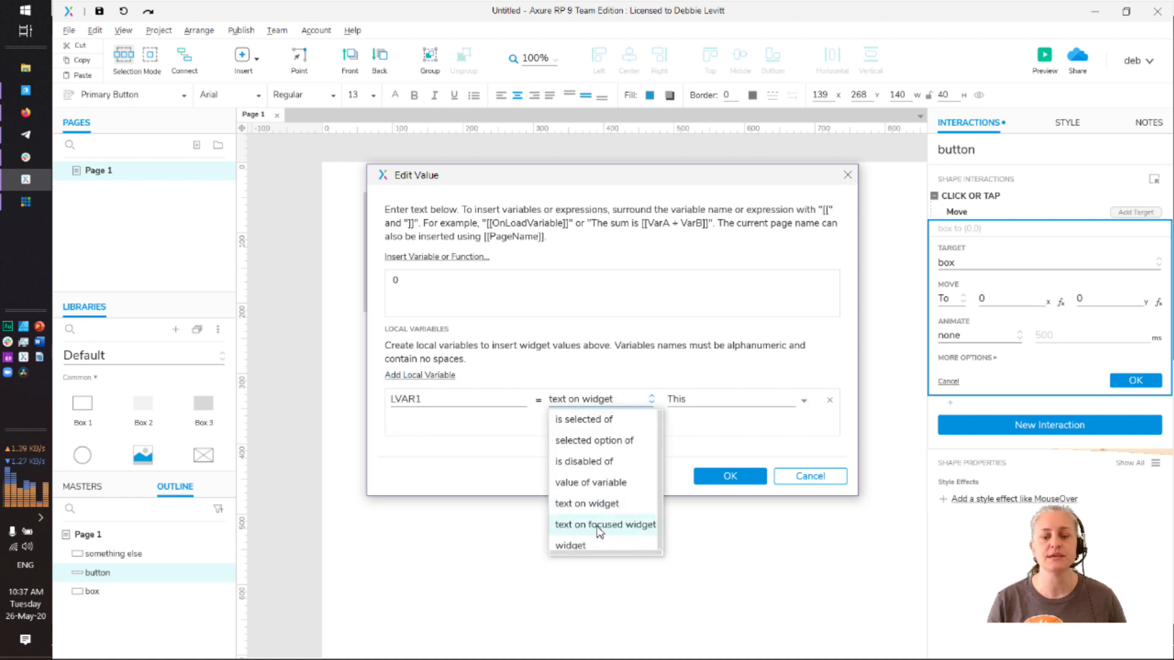
pyautogui.click(634, 544)
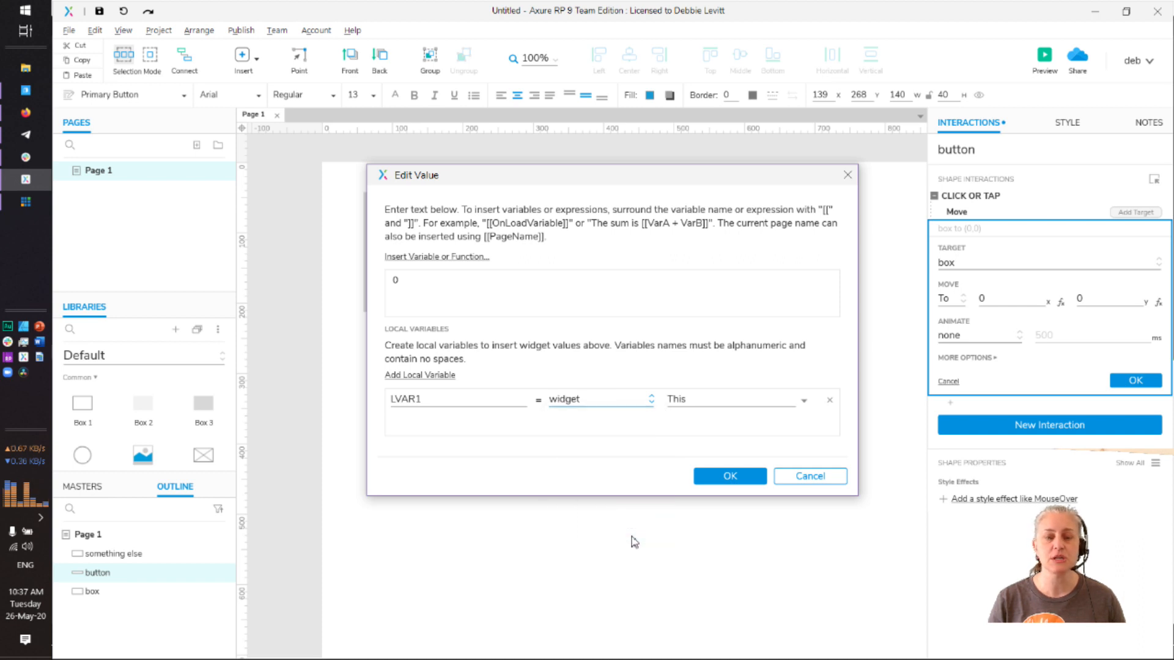
pyautogui.click(790, 399)
pyautogui.click(709, 478)
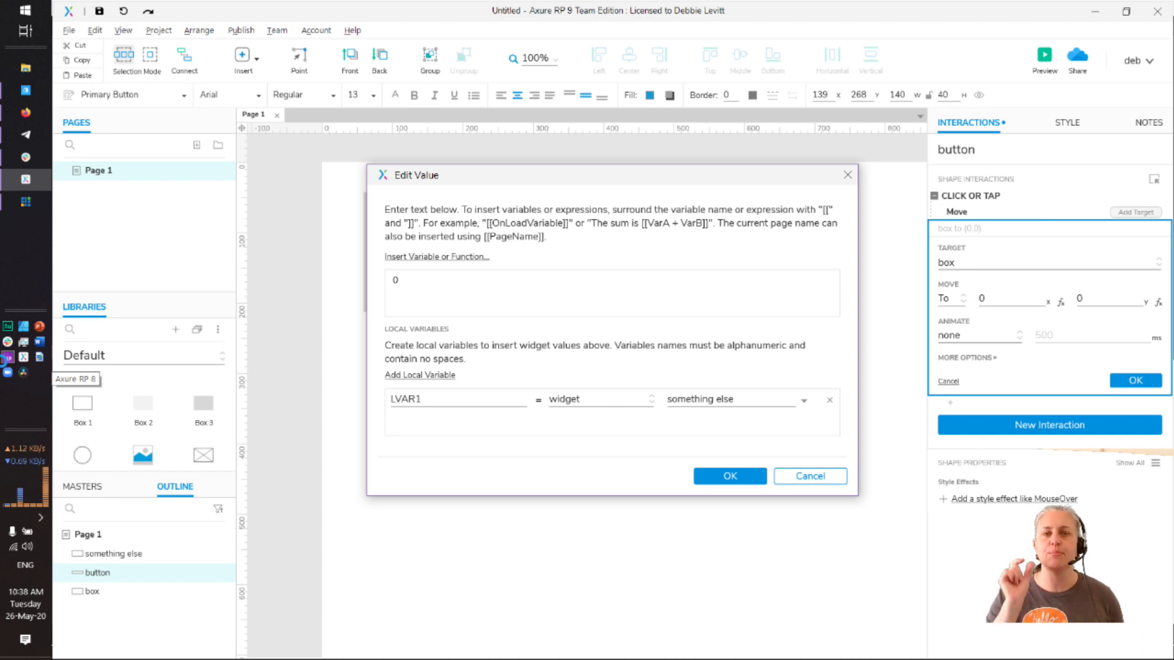
pyautogui.click(7, 358)
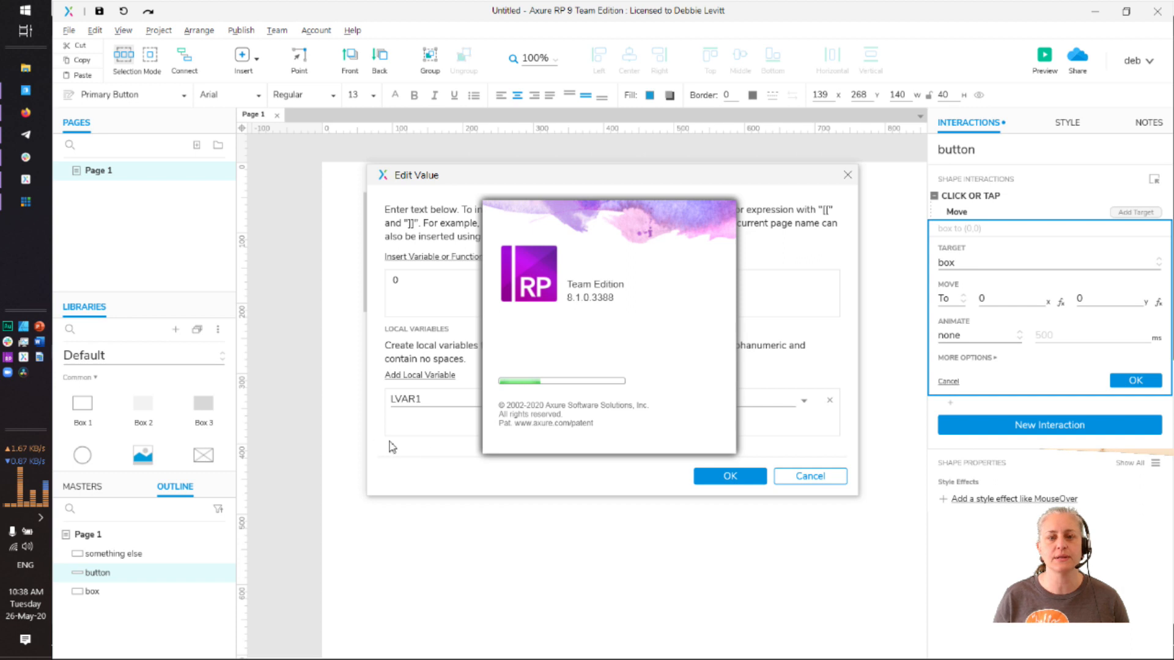
pyautogui.click(481, 469)
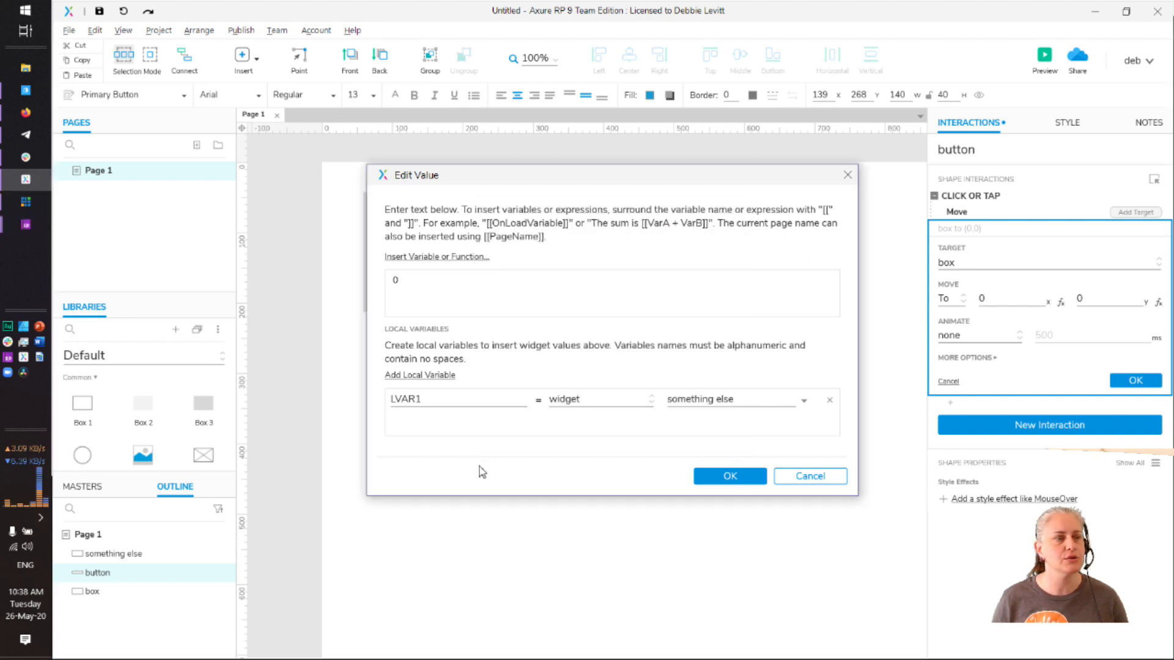
pyautogui.moveTo(25, 224)
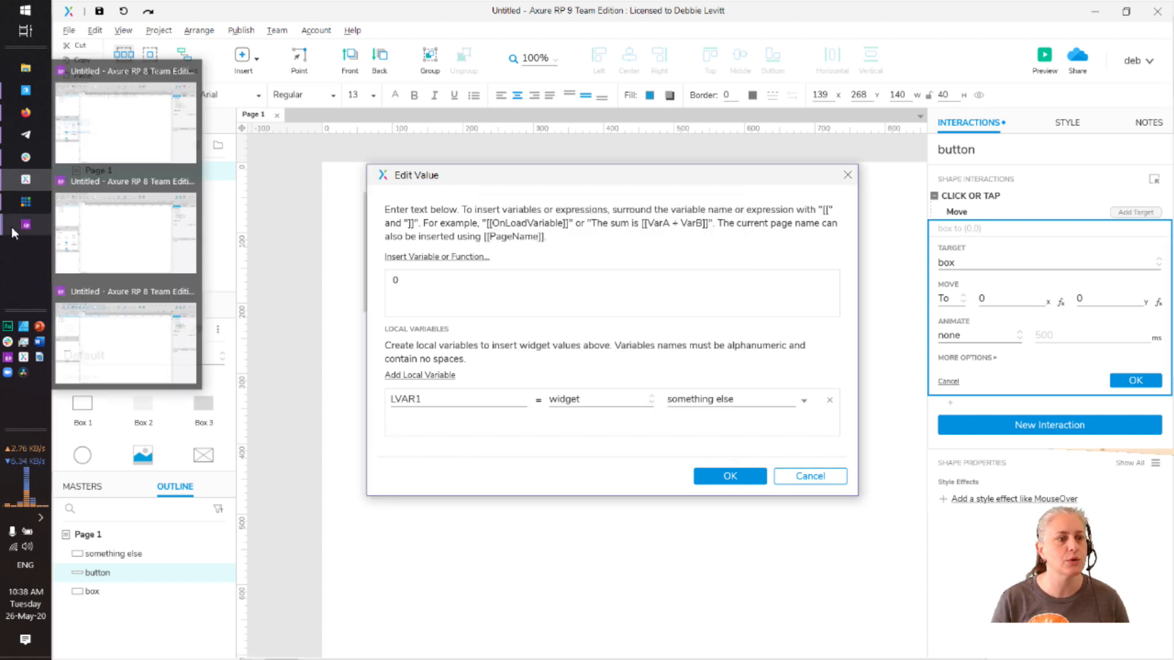
pyautogui.click(145, 253)
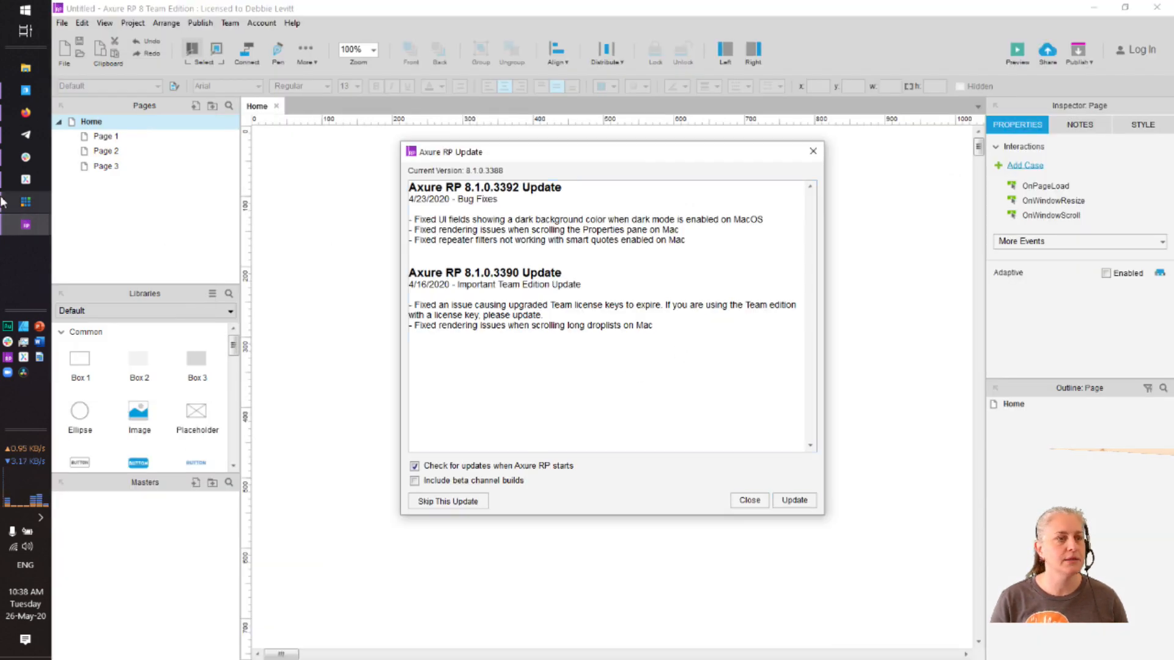
pyautogui.click(26, 180)
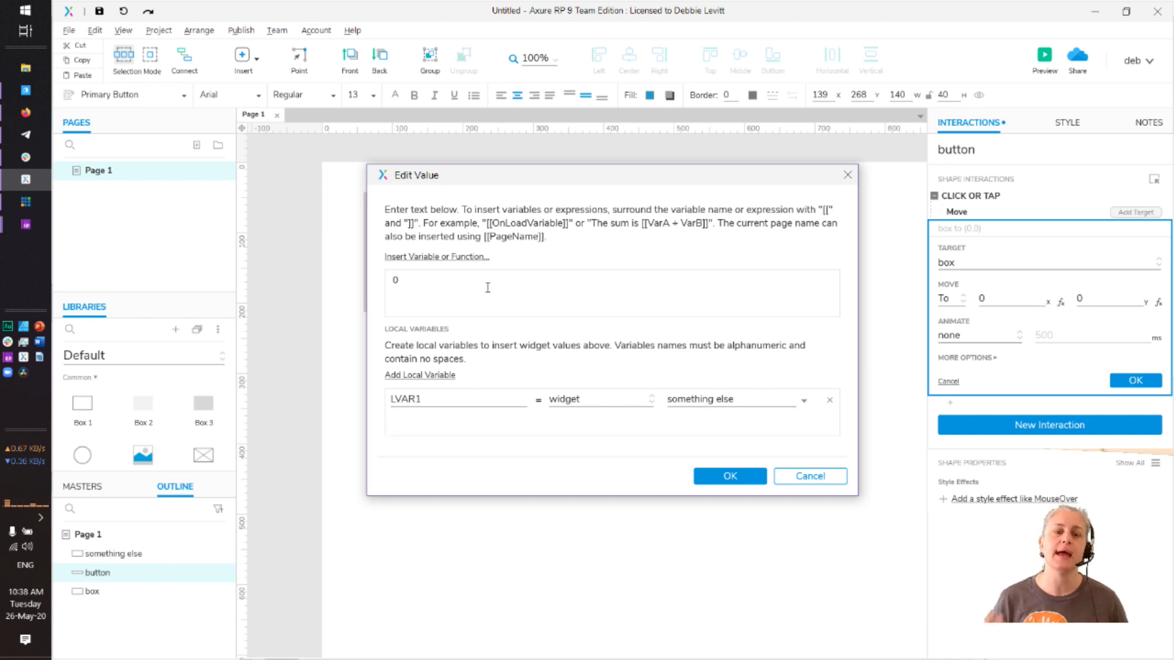
# Replace the X value 0 with [[This.bottom]] and select 'This' for replacement
pyautogui.press('BackSpace')
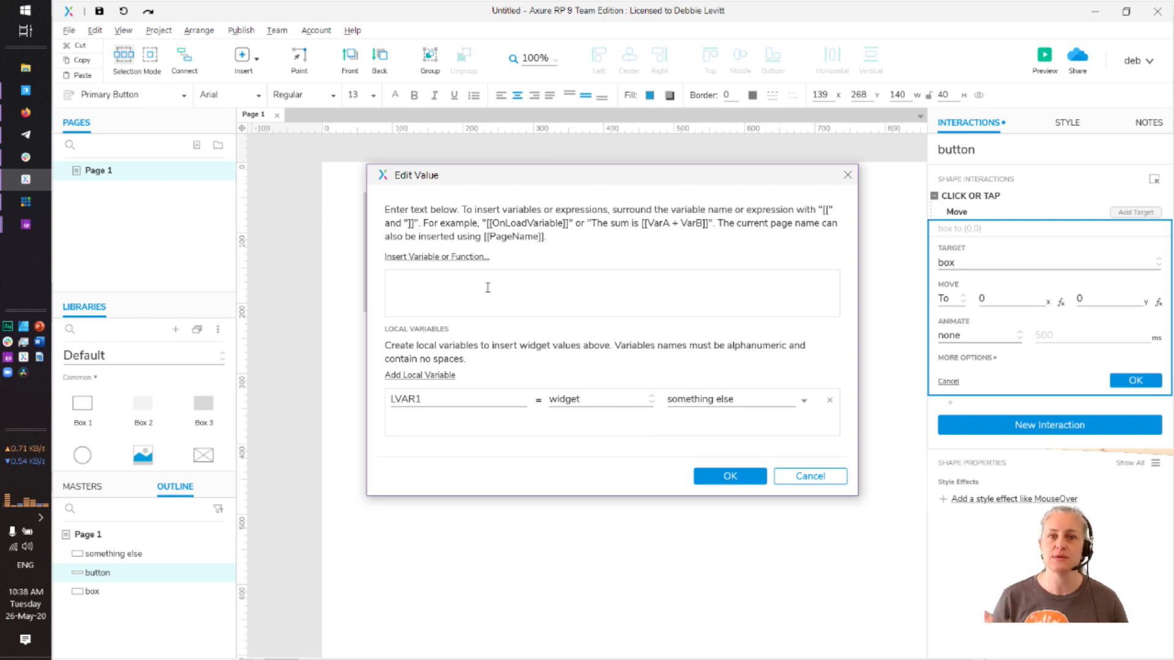
pyautogui.click(435, 260)
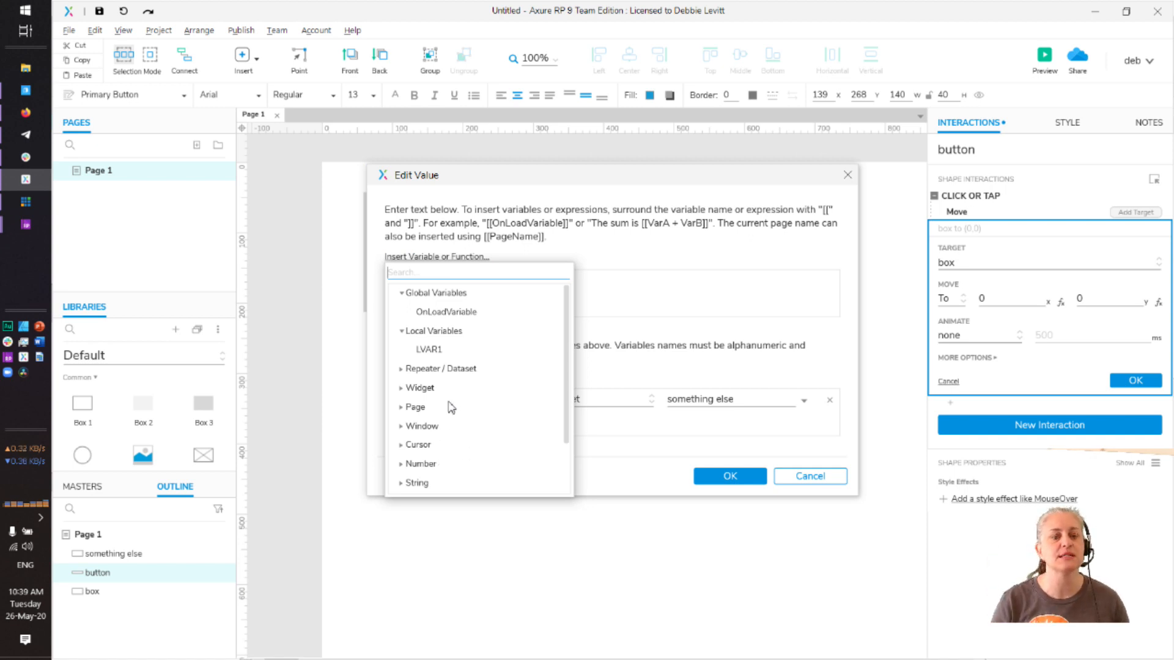
pyautogui.click(401, 390)
pyautogui.scroll(-1, 457, 421)
pyautogui.scroll(-5, 456, 422)
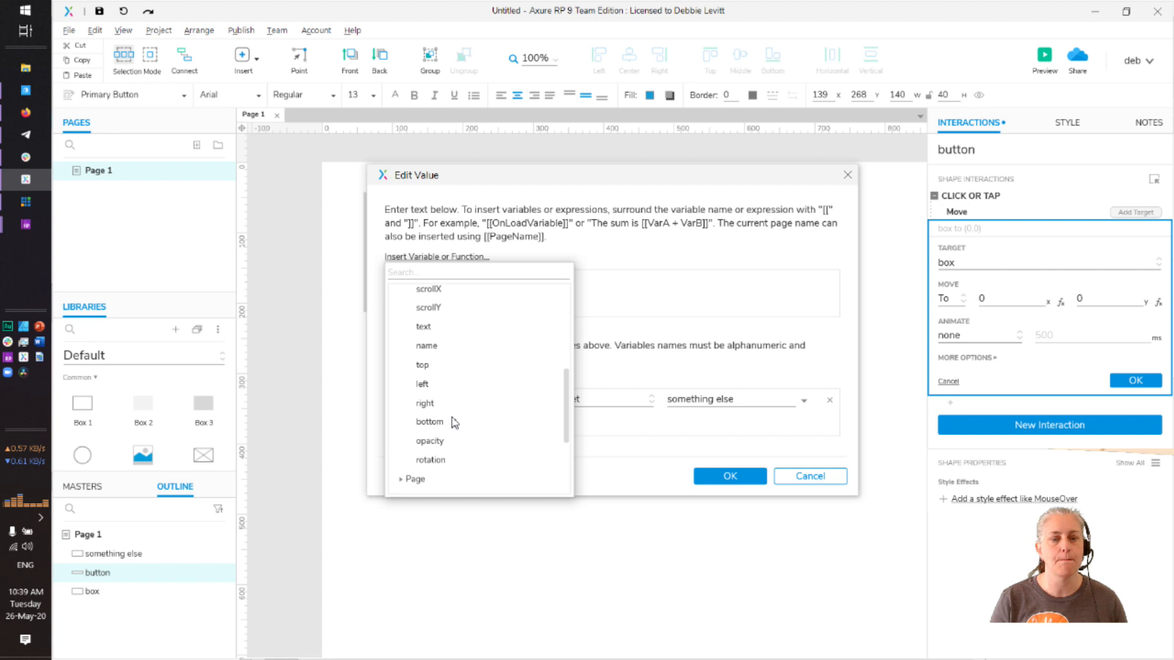
pyautogui.click(441, 427)
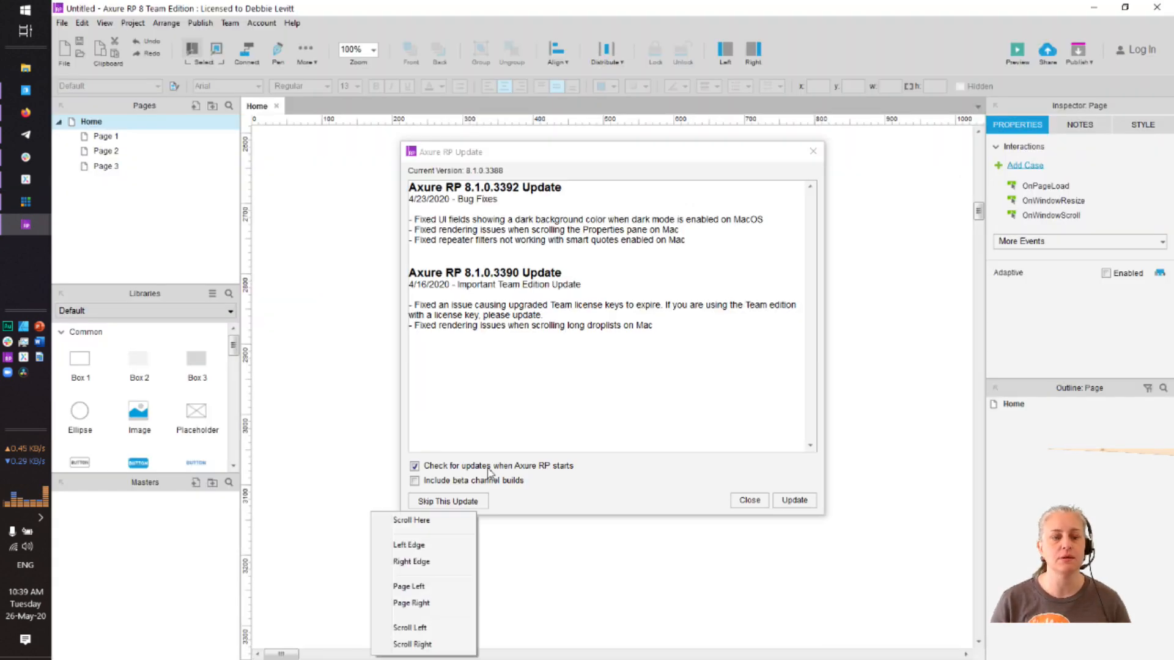
pyautogui.hotkey('alt', 'Tab')
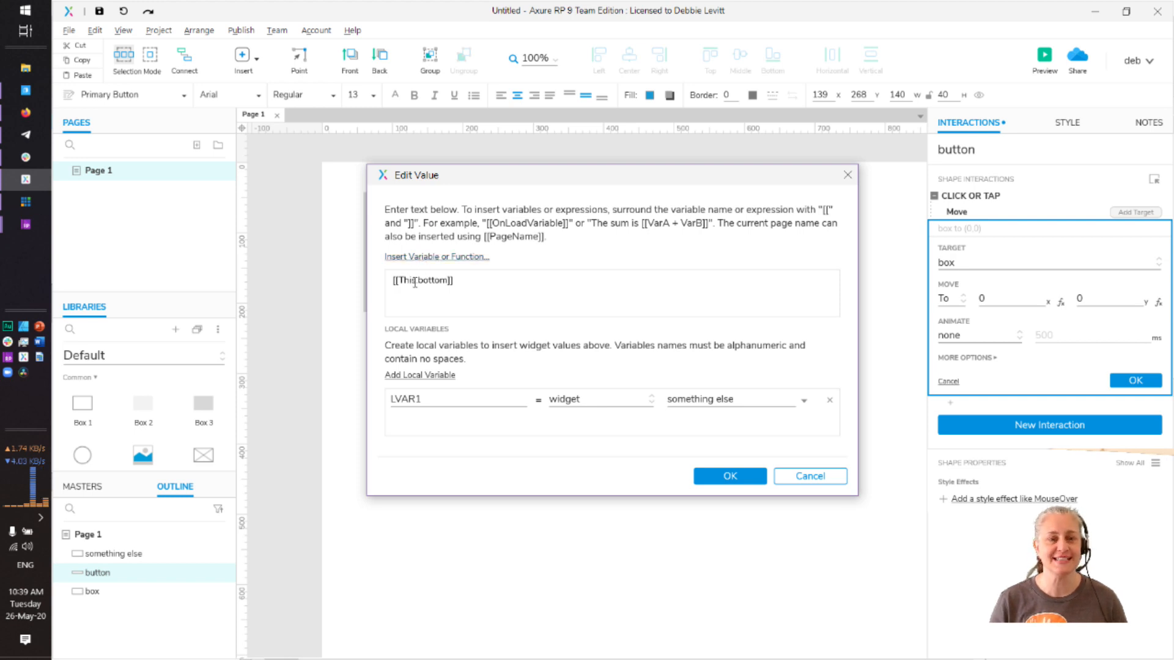
pyautogui.click(415, 280)
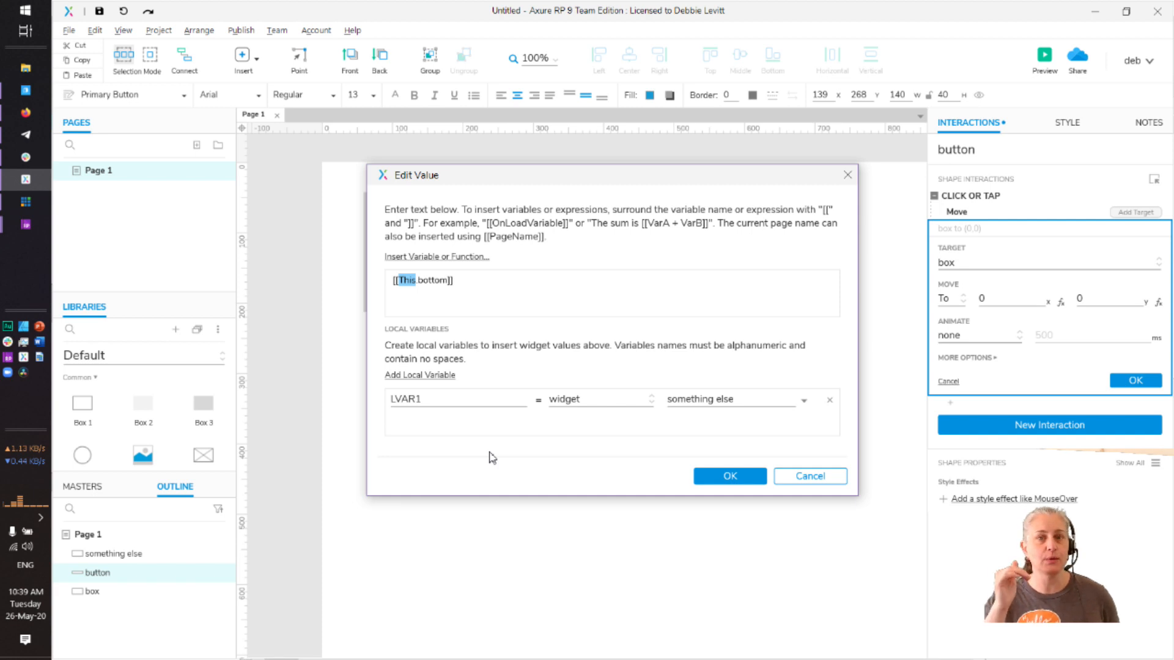
# Change the X expression to [[LVAR1.x]] and confirm it
pyautogui.write('LVAR1')
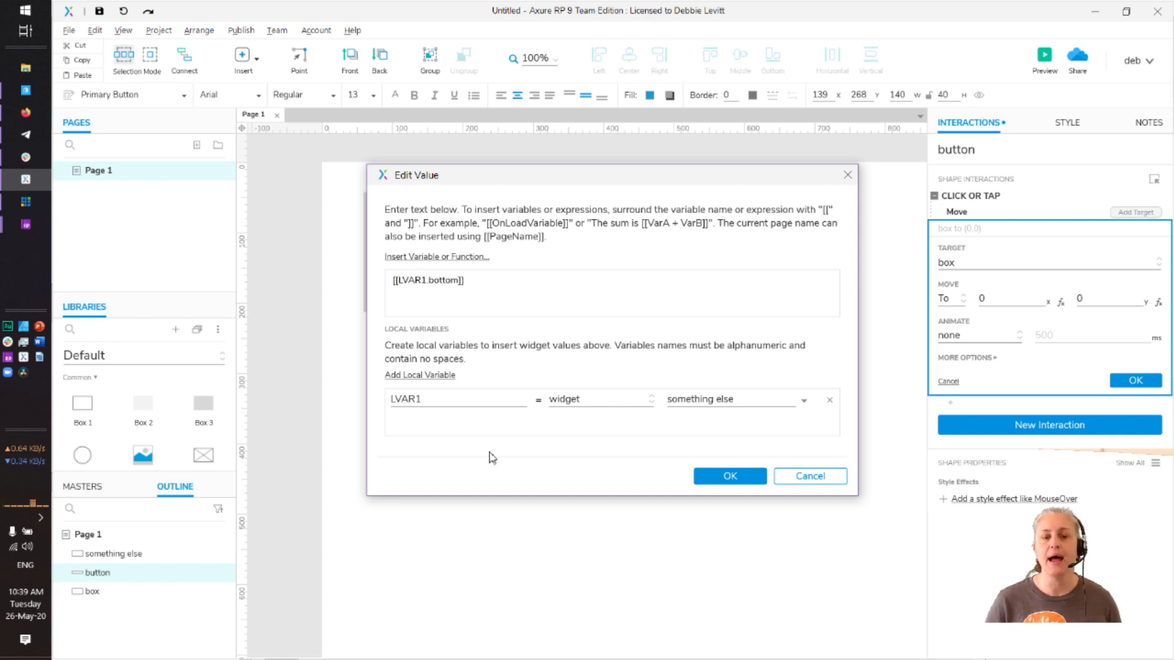
pyautogui.press('Right')
pyautogui.press('Right')
pyautogui.press('Right')
pyautogui.press('Right')
pyautogui.press('Right')
pyautogui.press('Right')
pyautogui.press('Right')
pyautogui.press('Right')
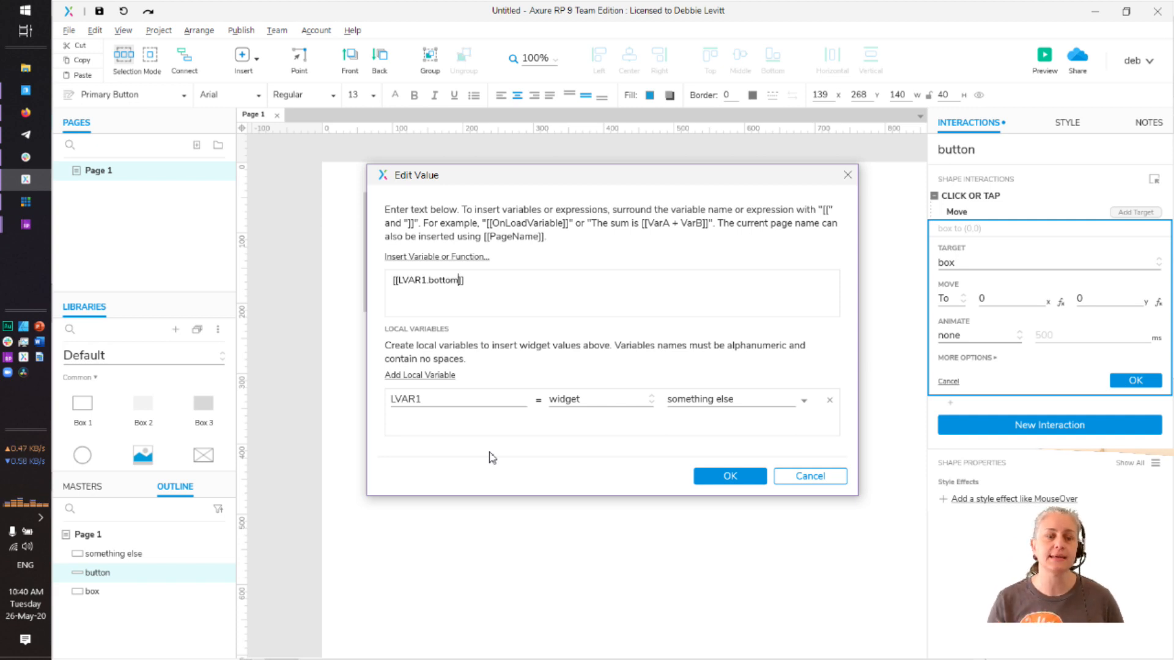
pyautogui.hotkey('shift', 'Left')
pyautogui.hotkey('shift', 'Left')
pyautogui.hotkey('shift', 'Left')
pyautogui.hotkey('shift', 'Left')
pyautogui.hotkey('shift', 'Left')
pyautogui.hotkey('shift', 'Left')
pyautogui.write('x')
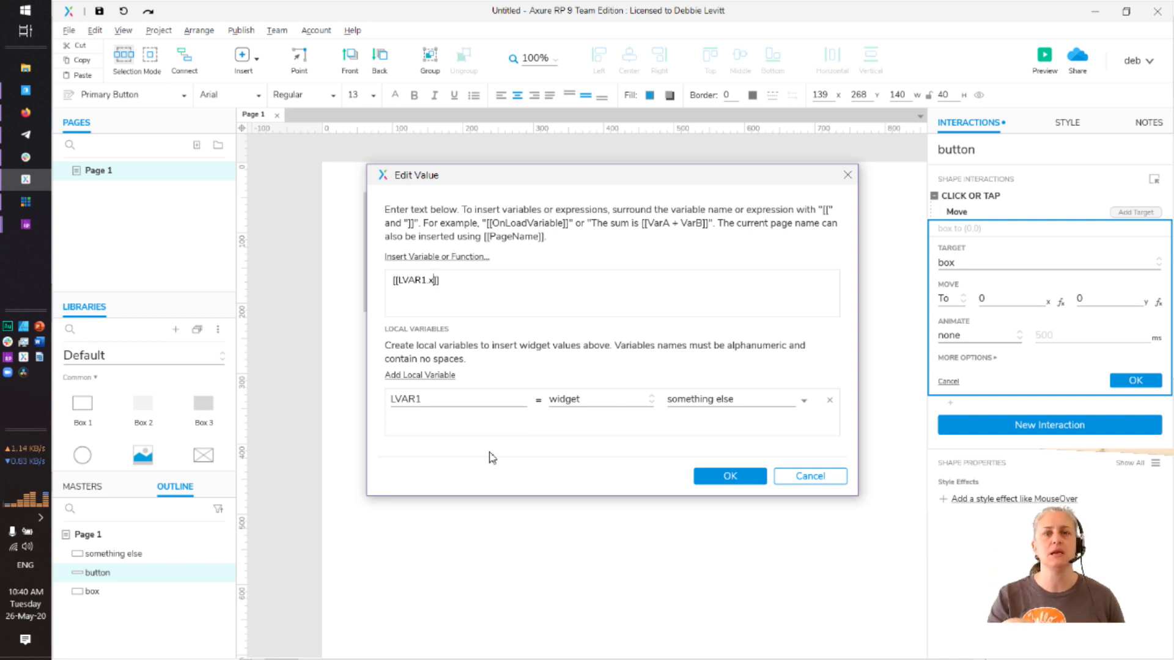
pyautogui.click(742, 475)
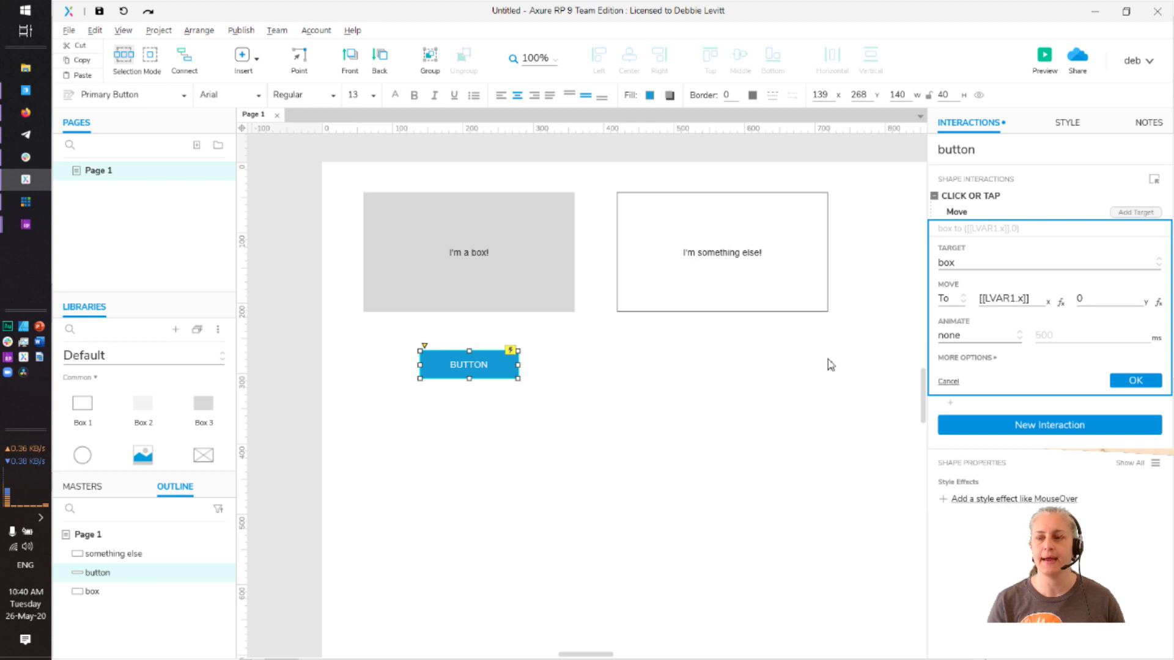
# In the Y value editor, add local variable LVAR1 pointing to the 'something else' widget
pyautogui.click(1158, 304)
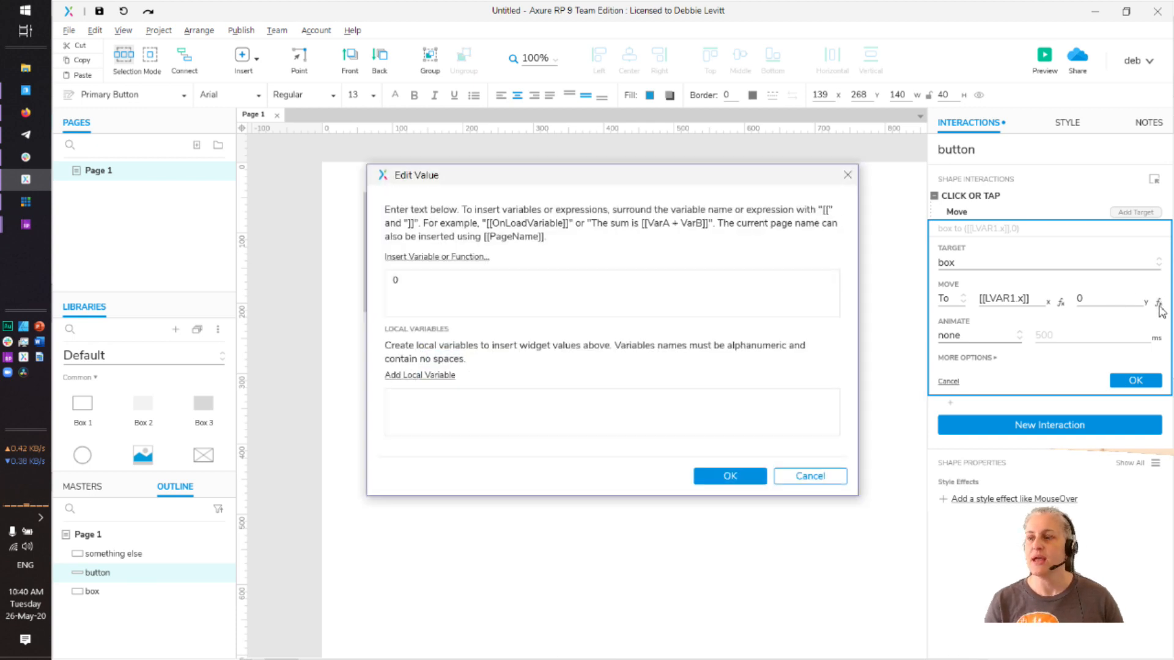
pyautogui.click(418, 376)
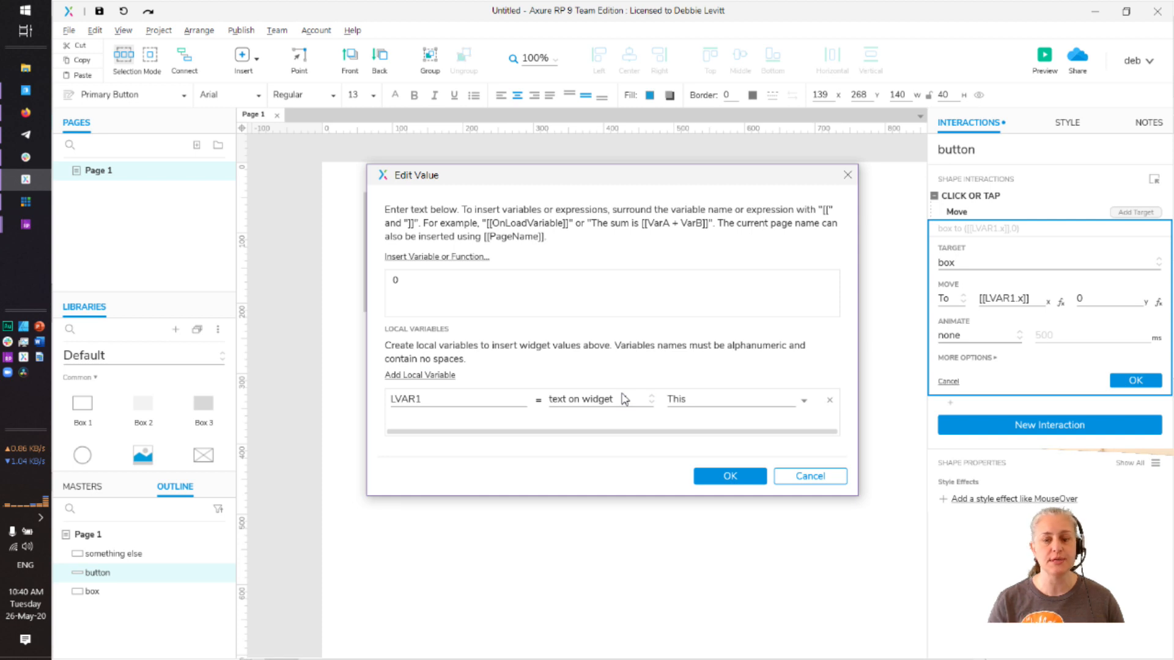
pyautogui.click(647, 400)
pyautogui.click(611, 550)
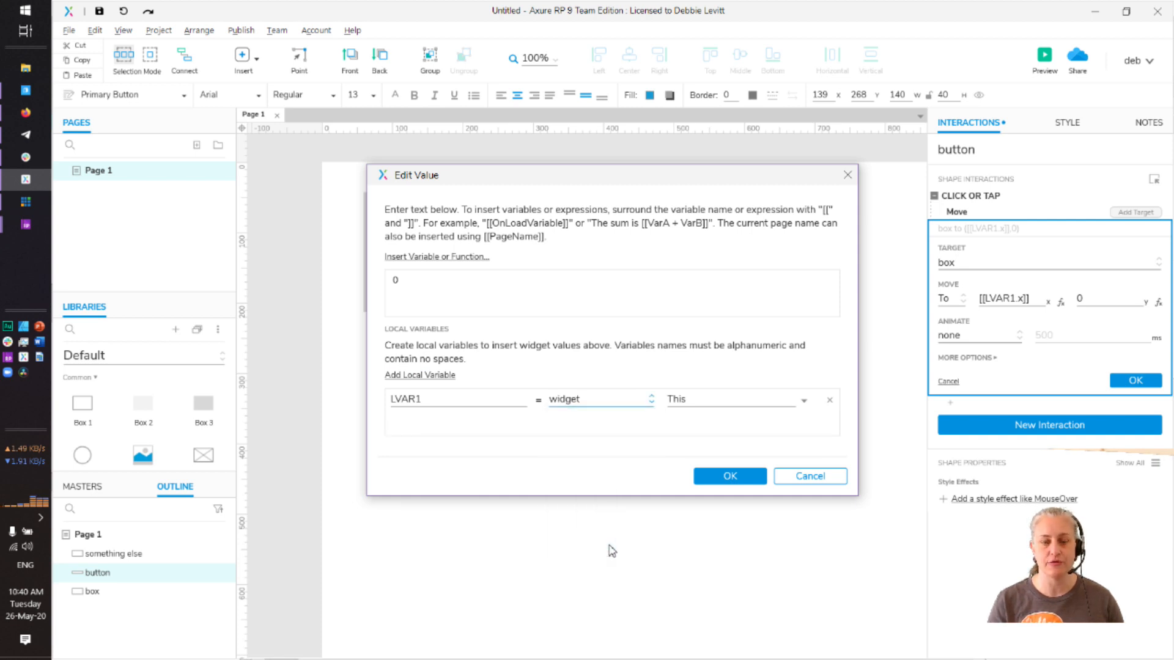
pyautogui.click(751, 399)
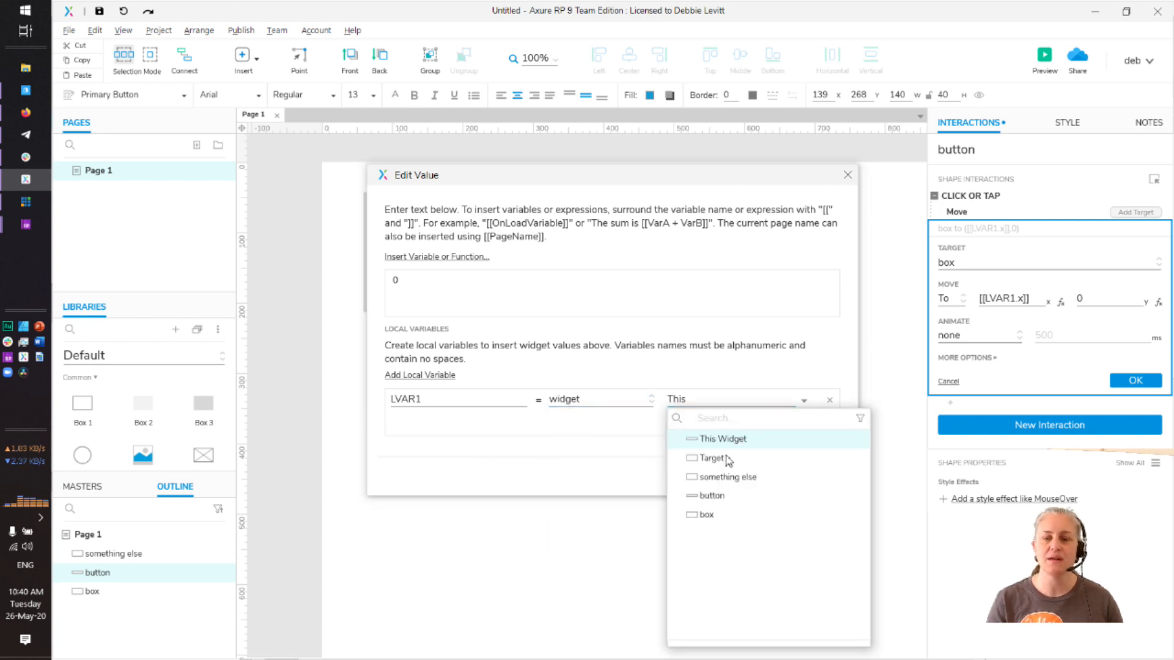
pyautogui.click(709, 477)
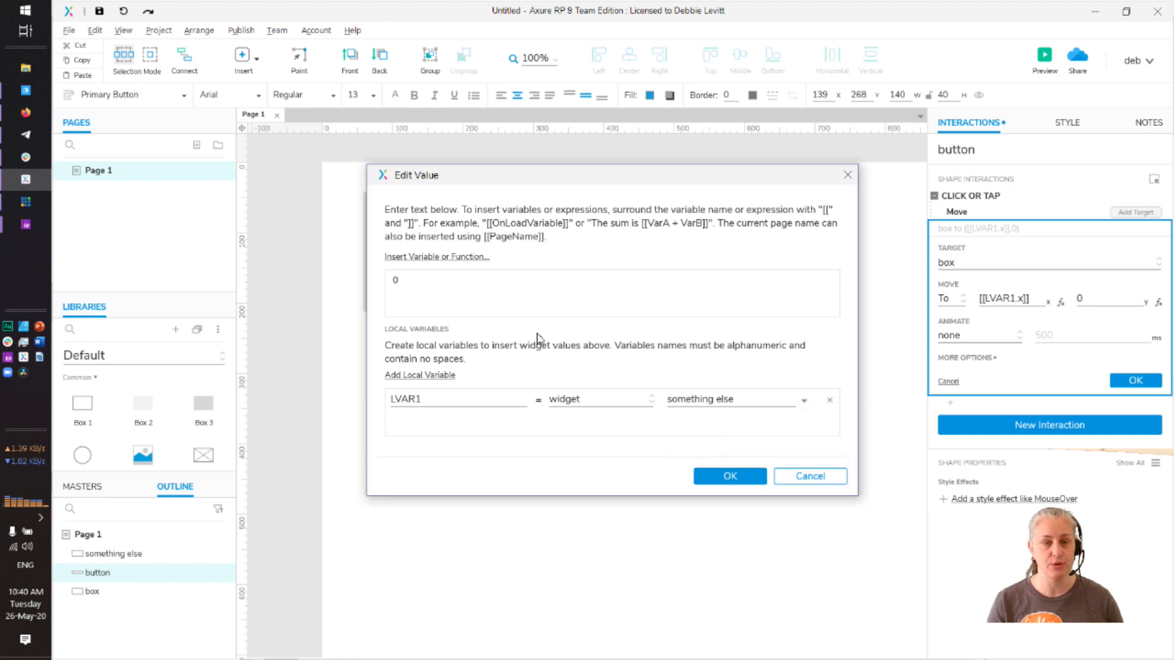
# Enter the Y expression [[LVAR1.bottom+50]] and confirm it
pyautogui.press('BackSpace')
pyautogui.write('[[LV')
pyautogui.press('BackSpace')
pyautogui.press('BackSpace')
pyautogui.write('LVAR1.bottom')
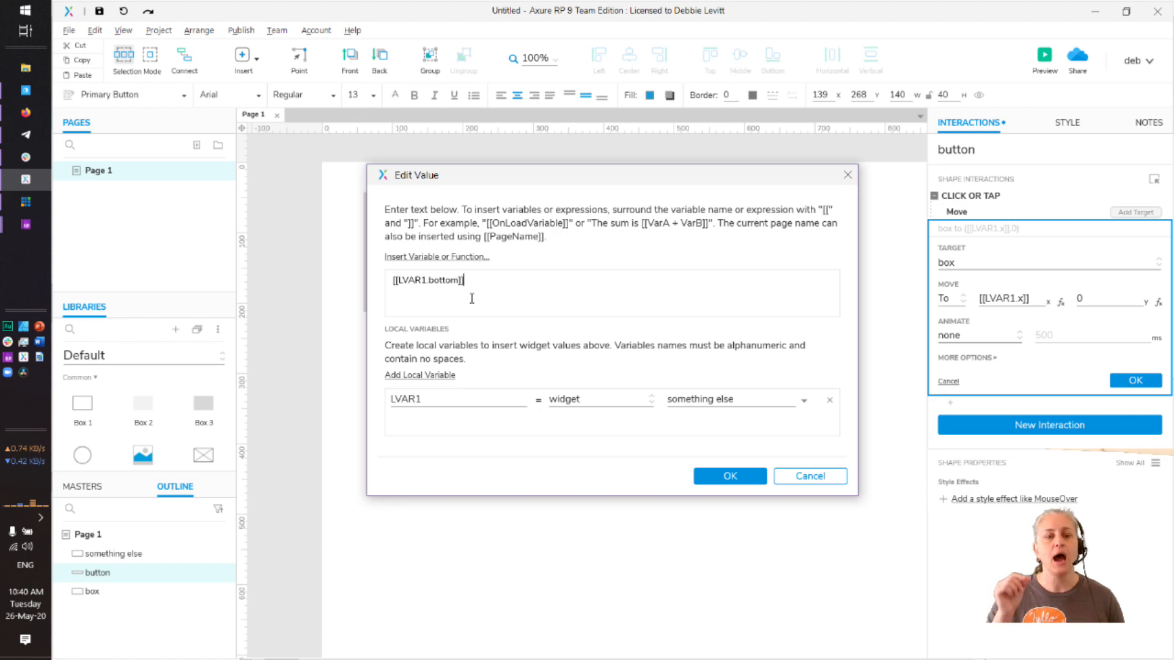
pyautogui.hotkey('alt', 'Tab')
pyautogui.hotkey('alt', 'Tab')
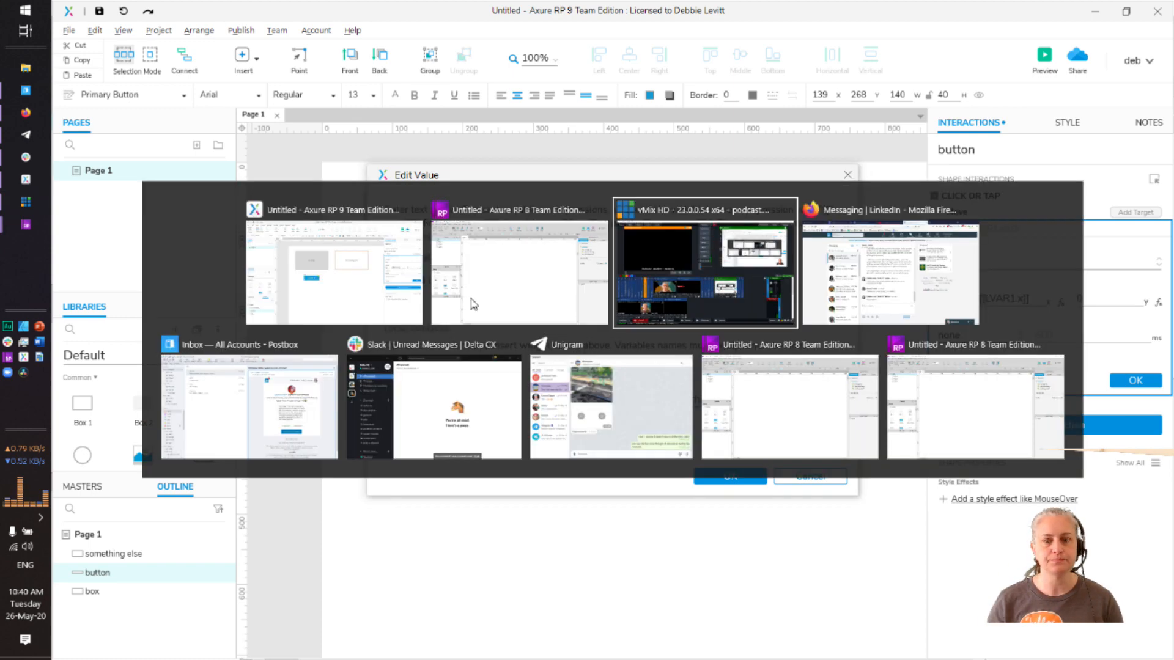
pyautogui.hotkey('alt', 'Tab')
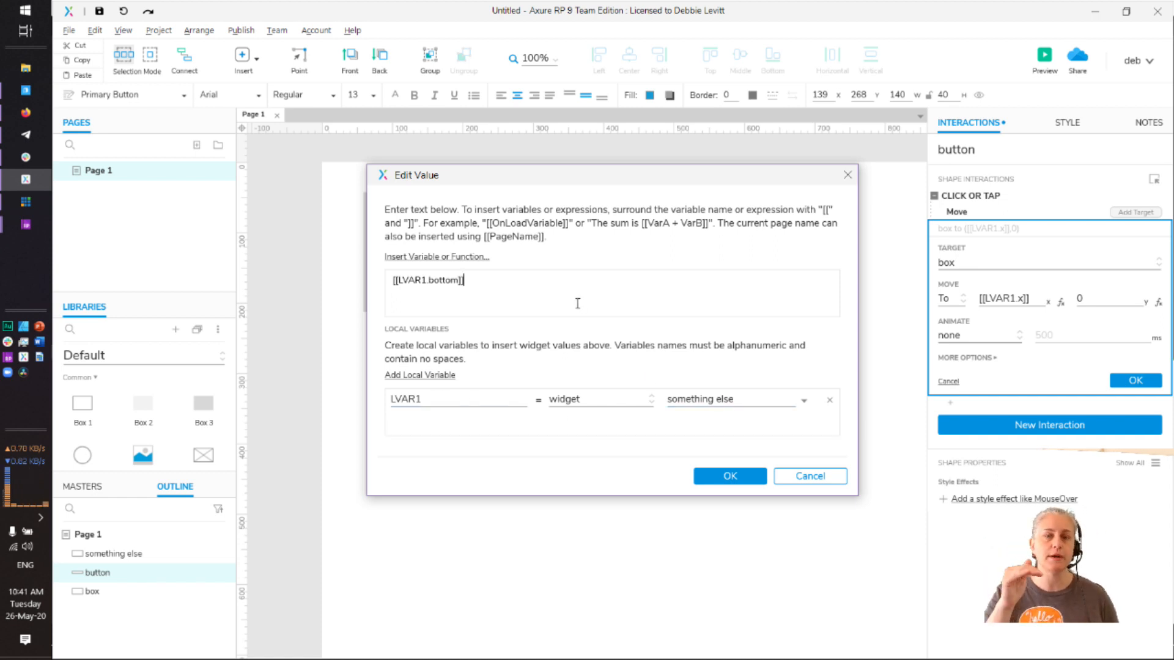
pyautogui.press('Left')
pyautogui.press('Left')
pyautogui.write('+50')
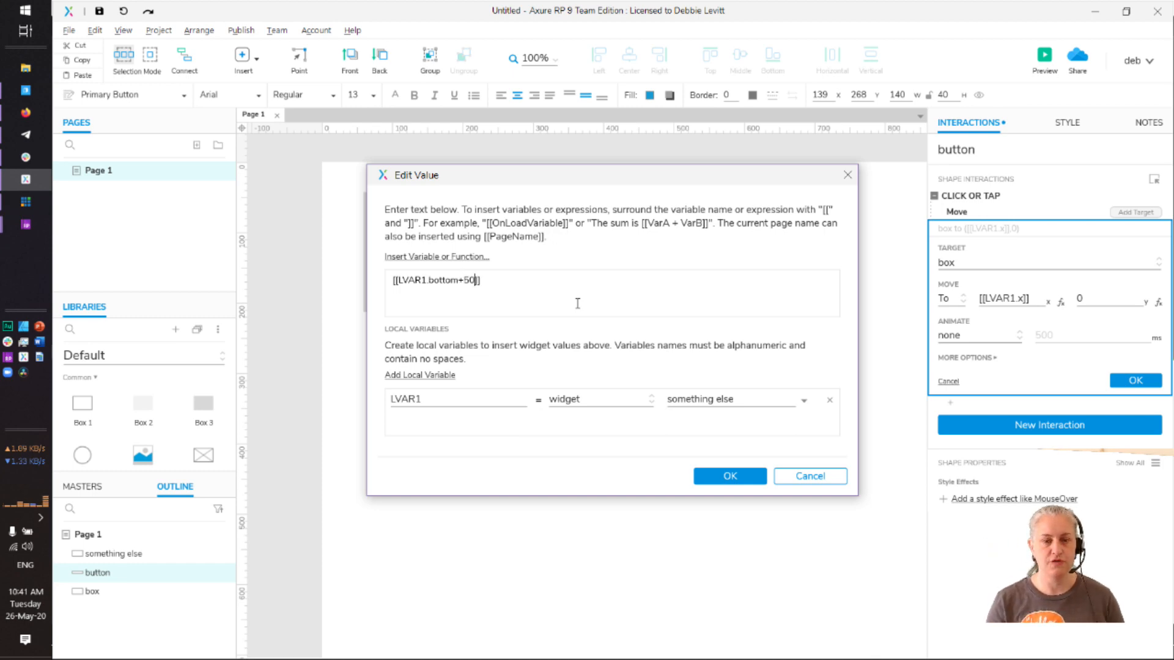
pyautogui.click(732, 475)
pyautogui.hotkey('alt', 'Tab')
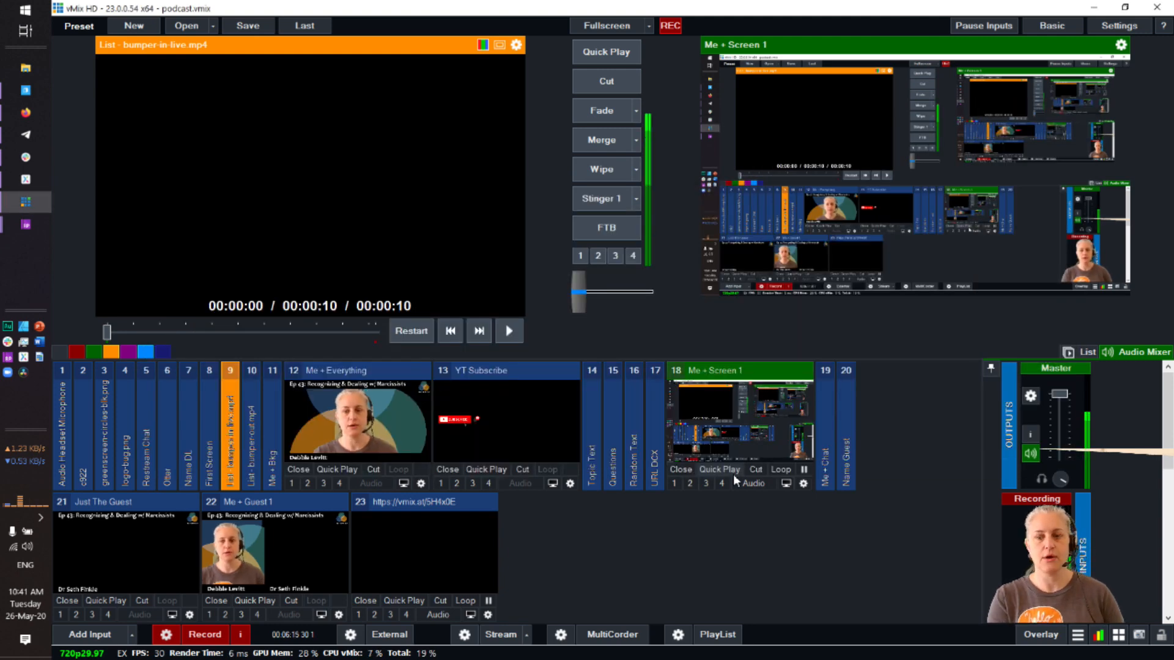
pyautogui.hotkey('alt', 'Tab')
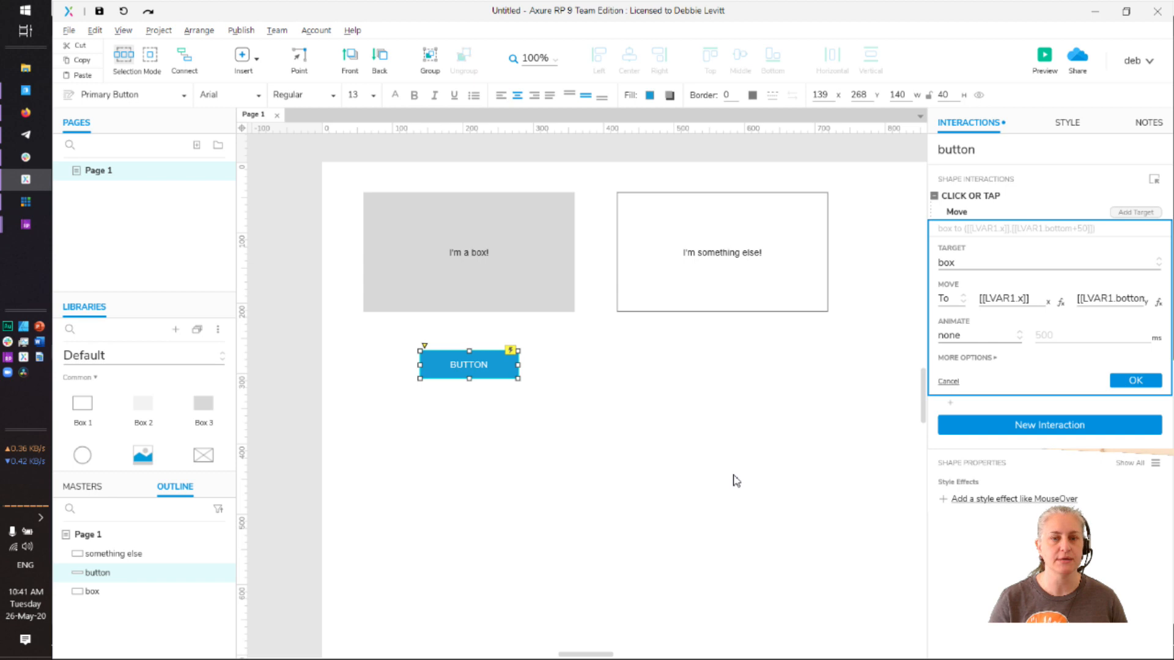
# Animate the box's move with linear easing over 500 ms and save the Move action
pyautogui.click(1019, 337)
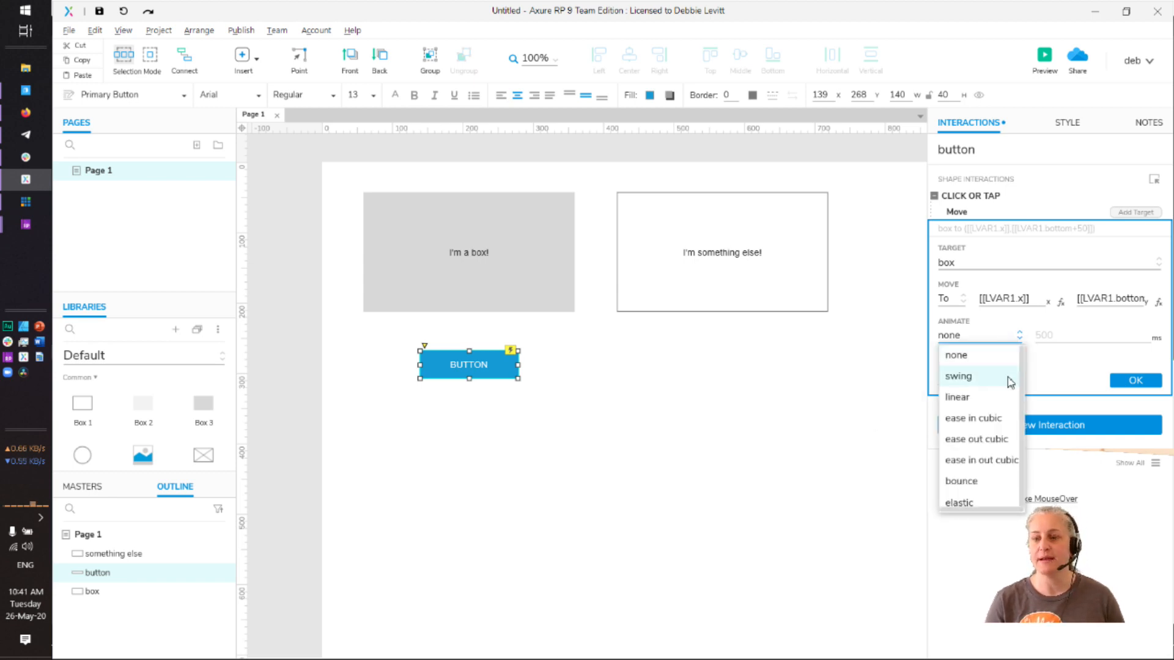
pyautogui.click(987, 405)
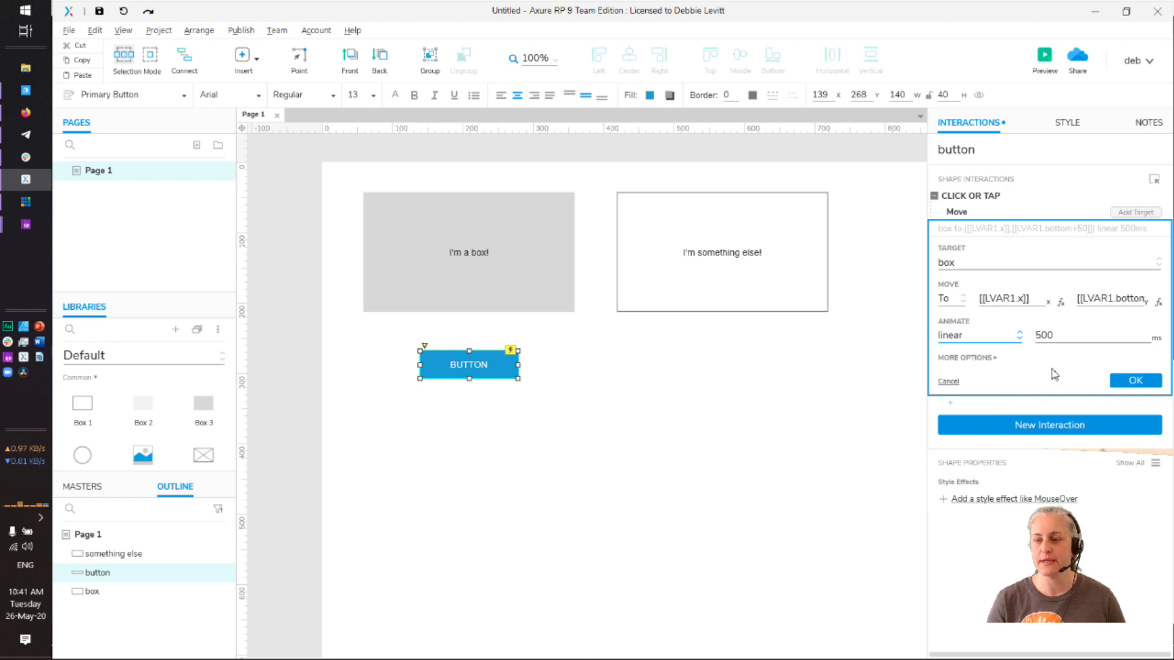
pyautogui.click(1132, 382)
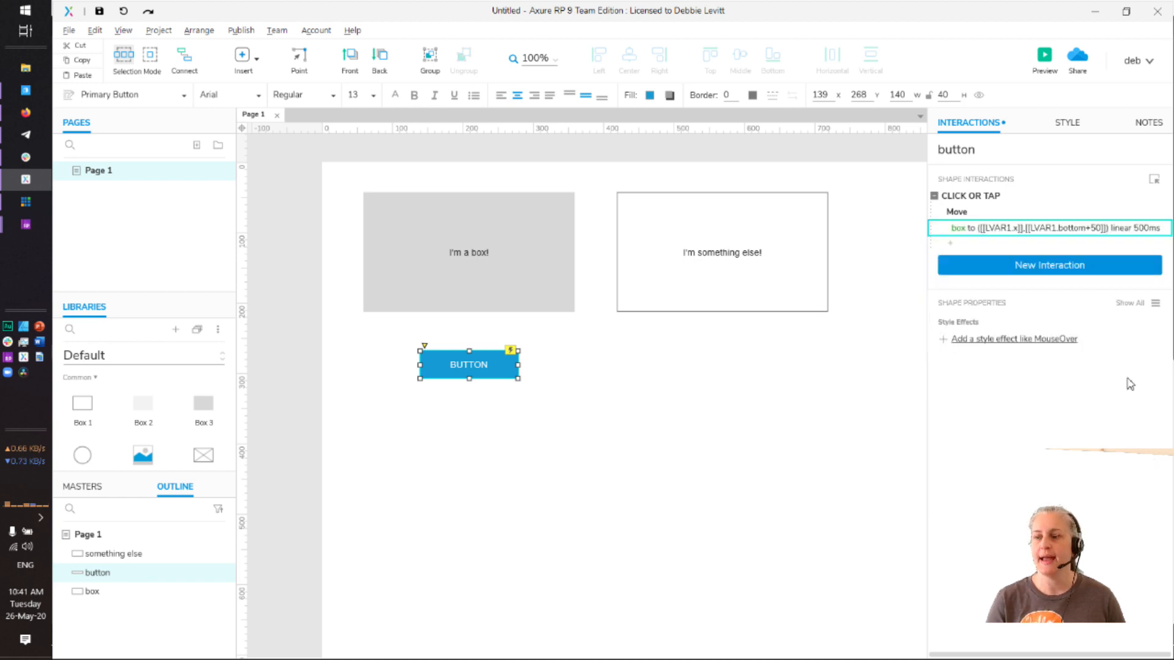
# Preview in Firefox, click BUTTON to see the box slide below 'something else', then return to Axure
pyautogui.click(1044, 60)
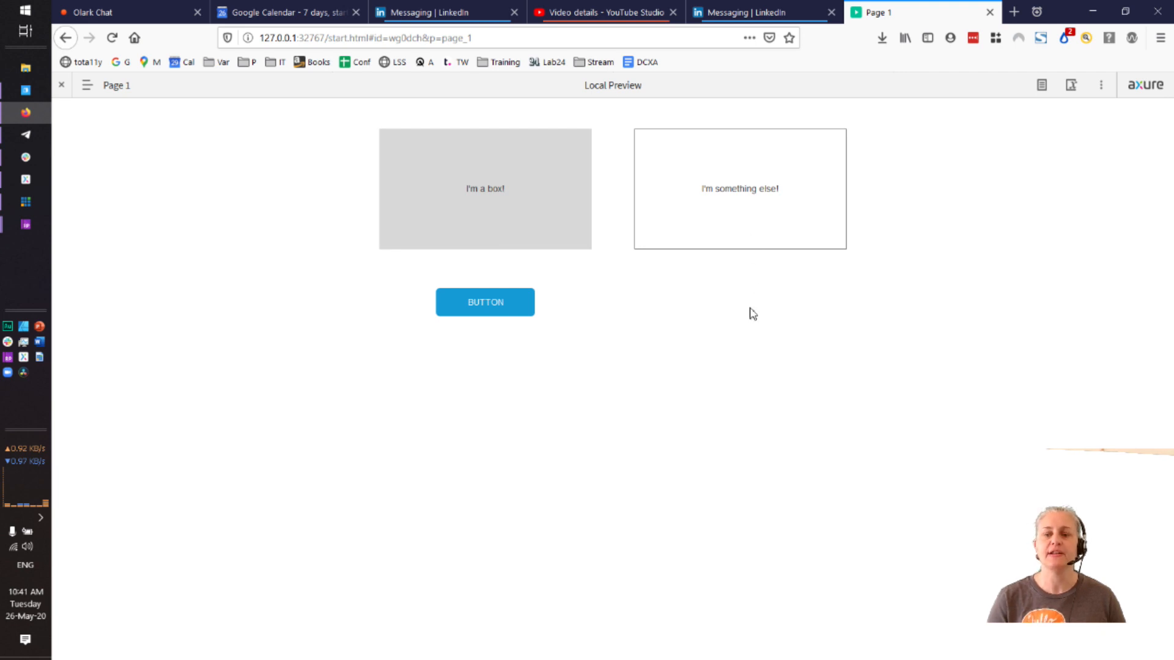
pyautogui.click(479, 311)
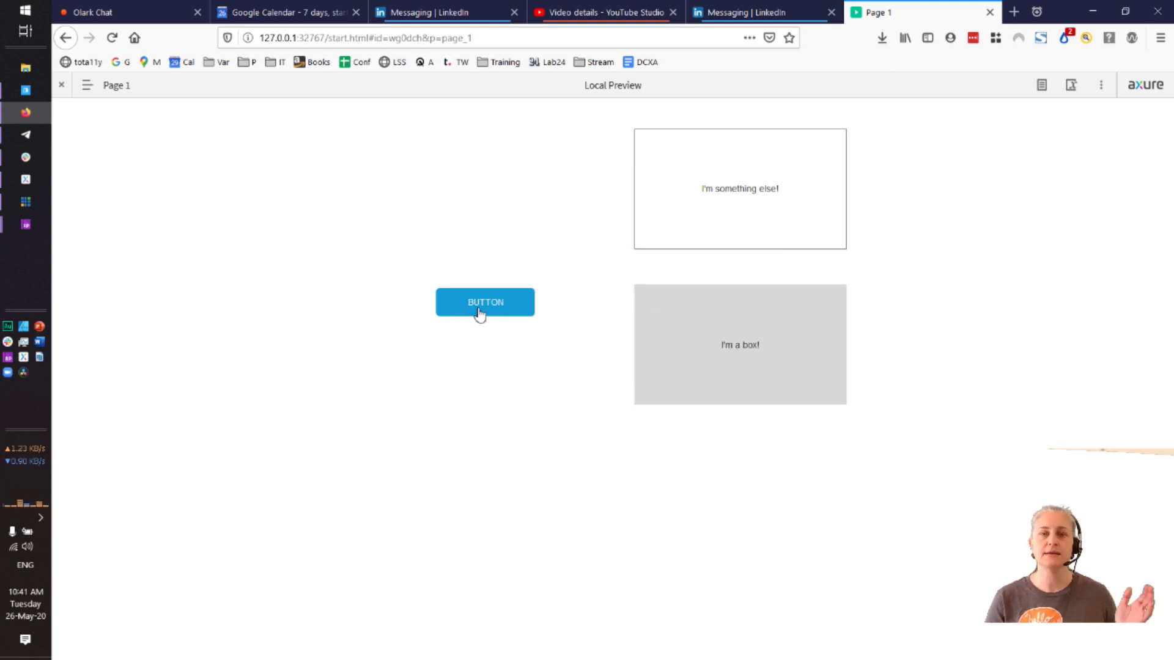
pyautogui.hotkey('alt', 'Tab')
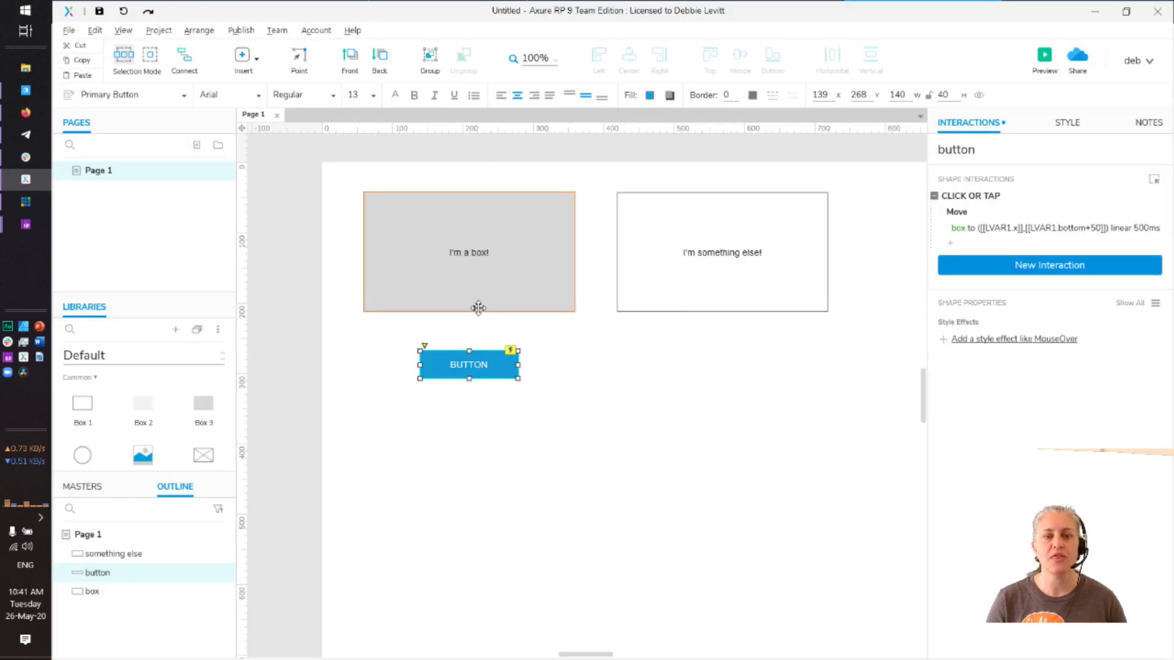
# Reopen the button's Move action and the X position expression editor
pyautogui.click(810, 418)
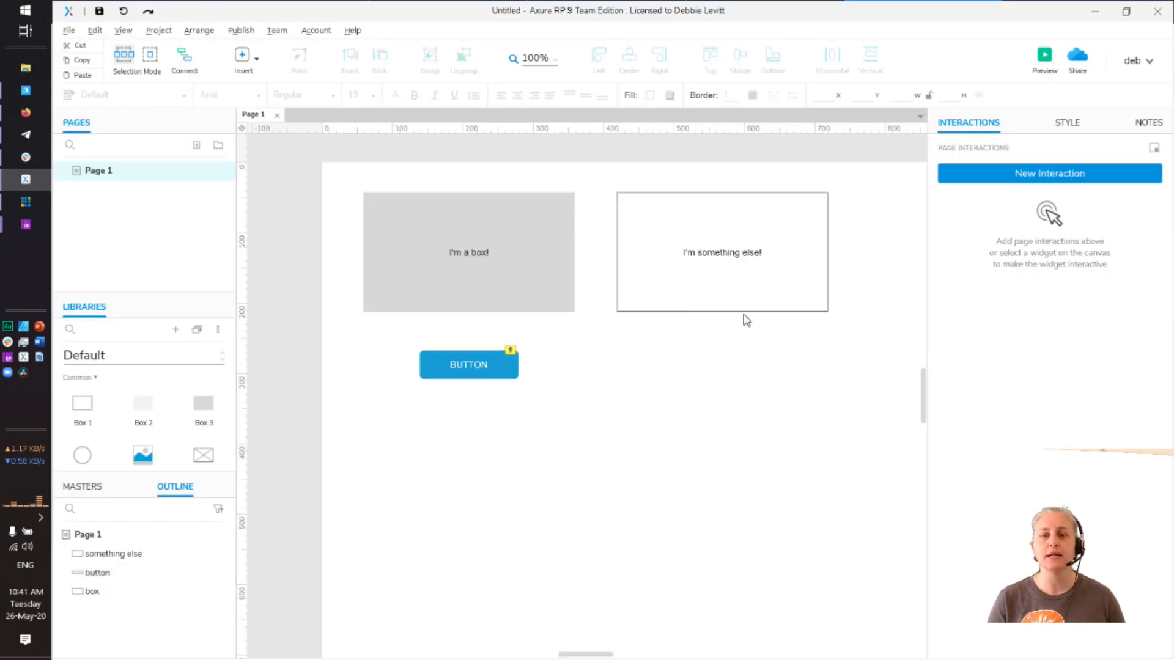
pyautogui.click(682, 290)
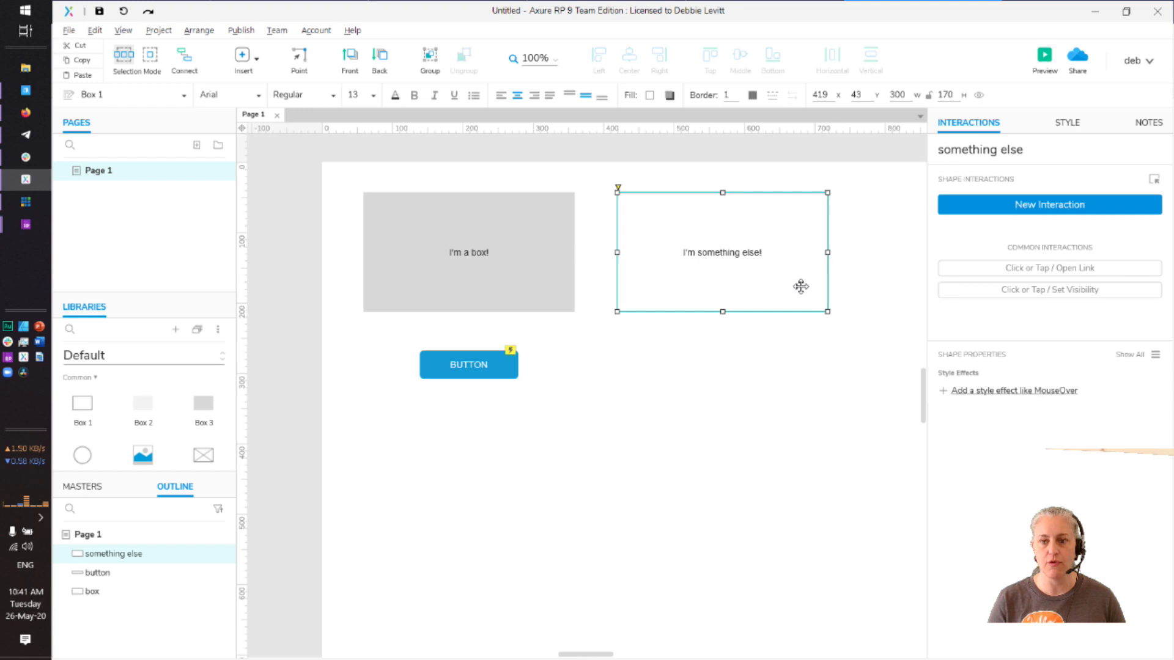
pyautogui.click(485, 371)
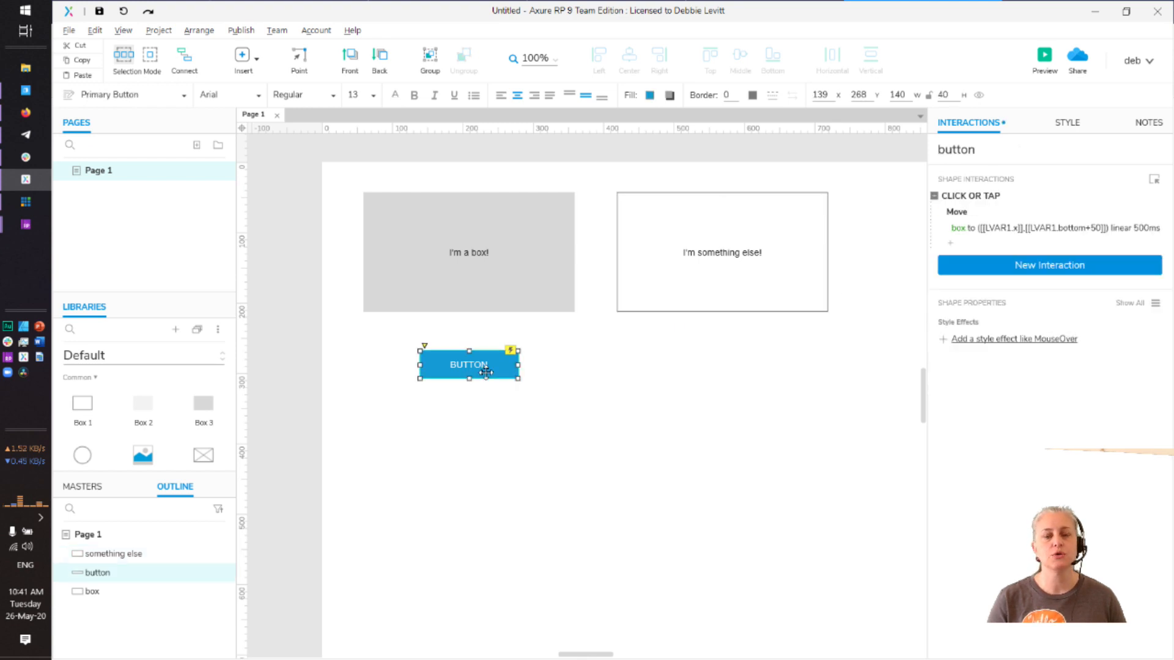
pyautogui.click(999, 230)
pyautogui.click(998, 231)
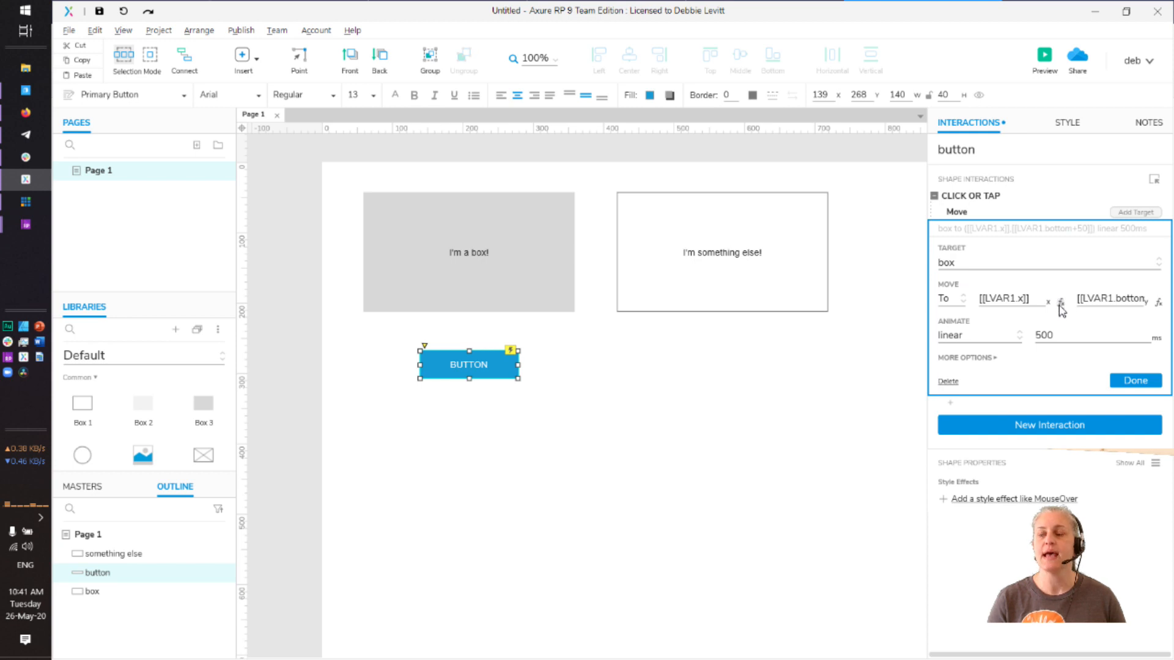
pyautogui.click(1061, 302)
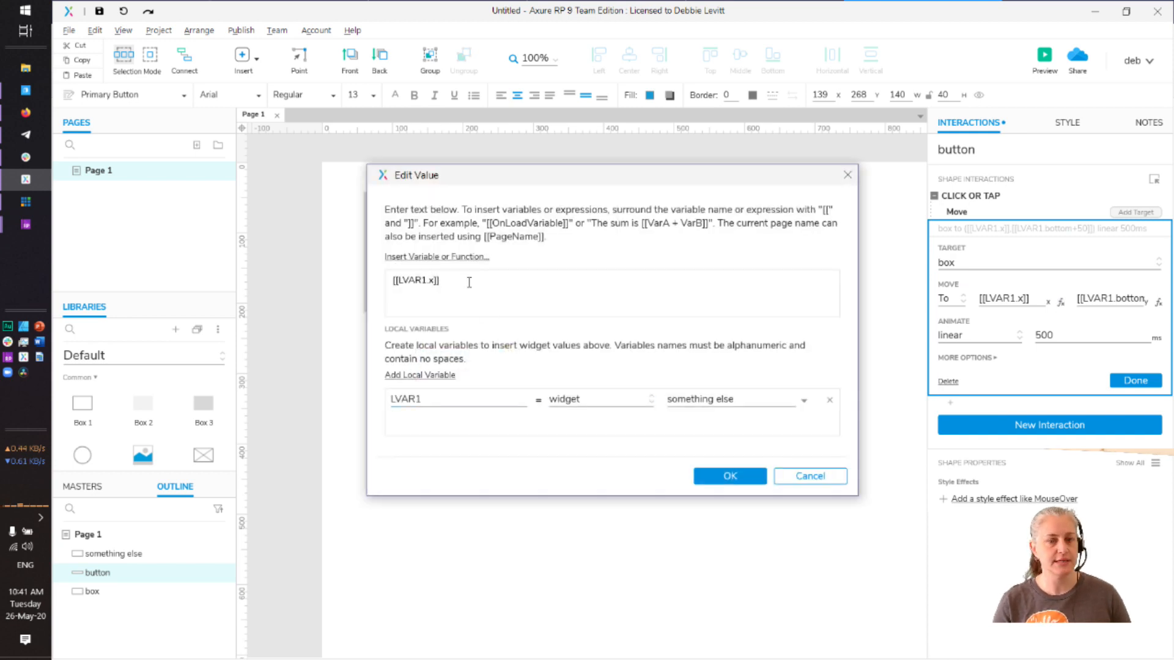
# Insert [[This.width]] into the X expression, then delete it, leaving only [[LVAR1.x]]
pyautogui.click(451, 259)
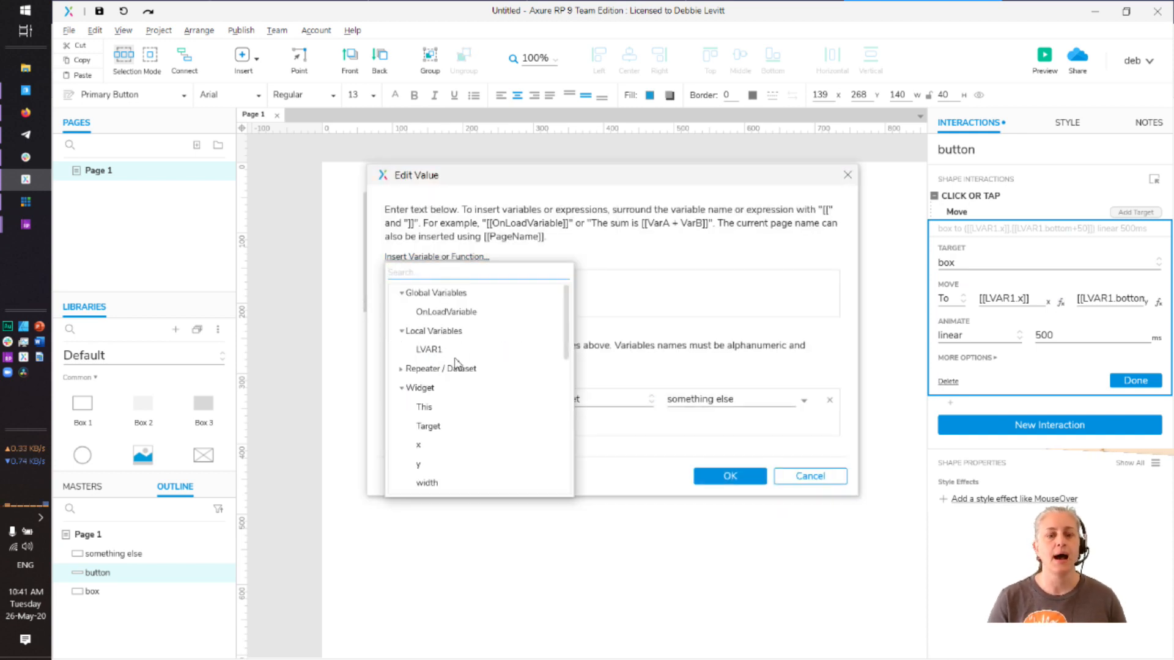
pyautogui.scroll(-1, 458, 367)
pyautogui.scroll(-1, 455, 371)
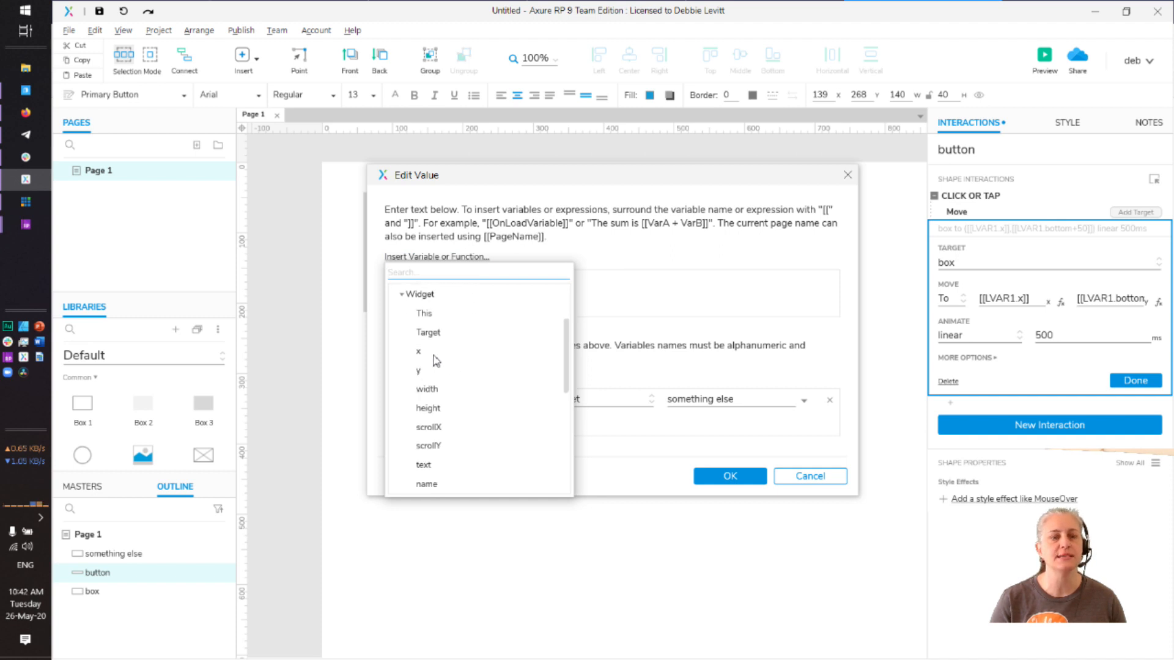
pyautogui.scroll(-2, 433, 450)
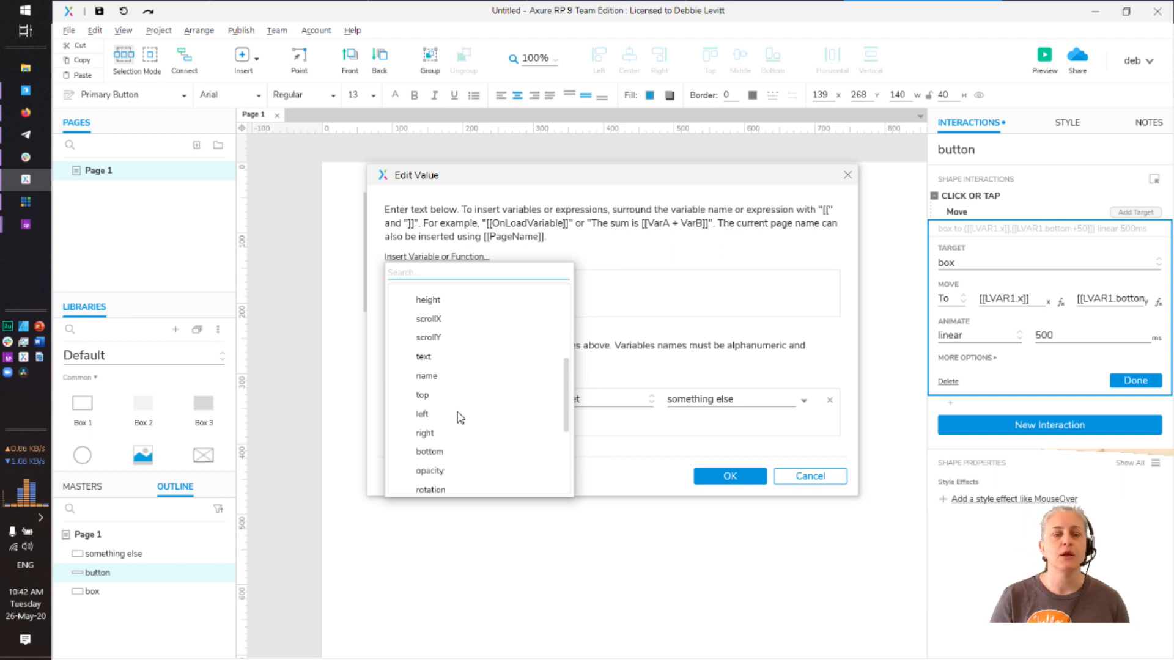
pyautogui.scroll(1, 457, 380)
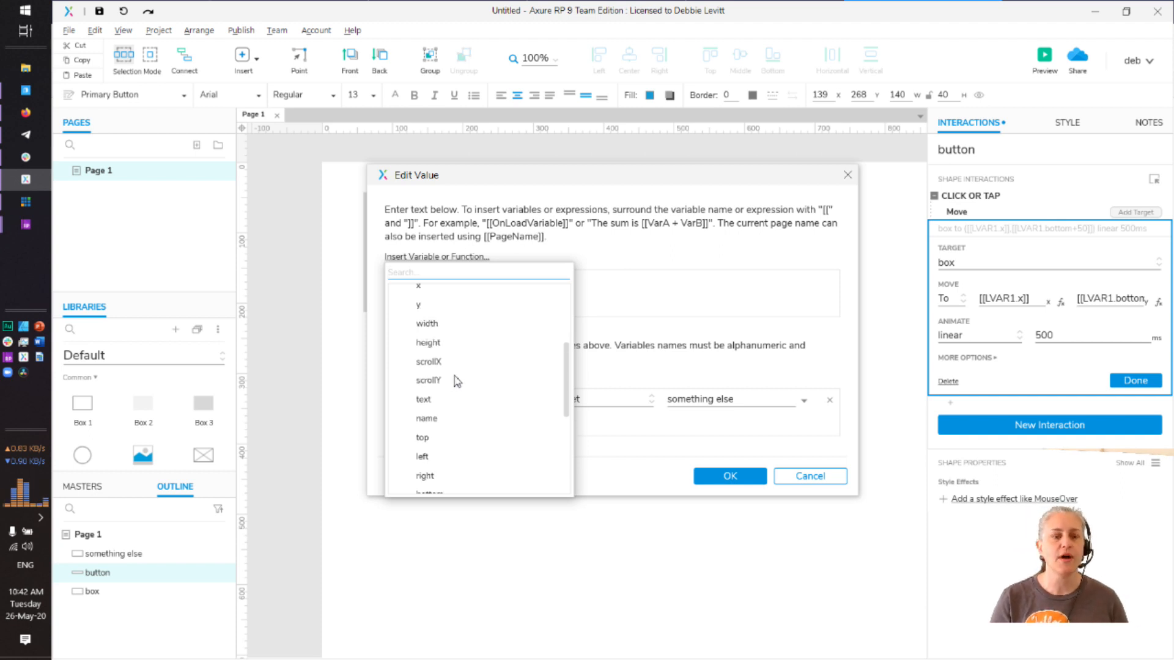
pyautogui.click(418, 328)
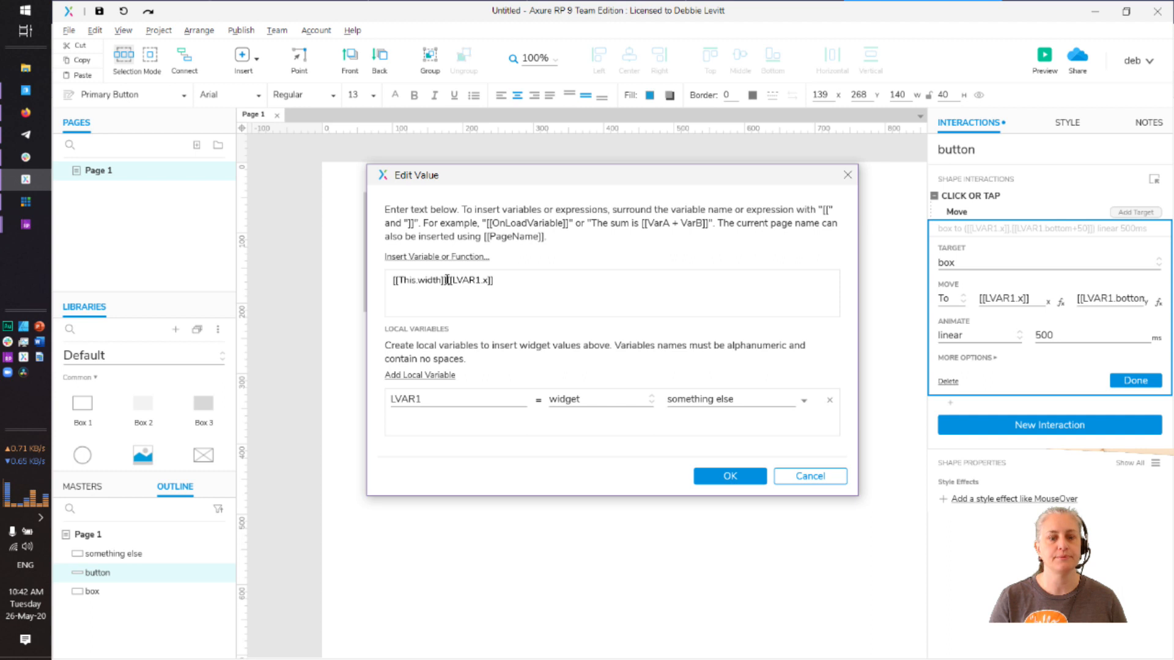
pyautogui.press('BackSpace')
pyautogui.press('BackSpace')
pyautogui.press('BackSpace')
pyautogui.press('BackSpace')
pyautogui.press('BackSpace')
pyautogui.press('BackSpace')
pyautogui.press('BackSpace')
pyautogui.press('BackSpace')
pyautogui.press('BackSpace')
pyautogui.press('BackSpace')
pyautogui.press('BackSpace')
pyautogui.press('BackSpace')
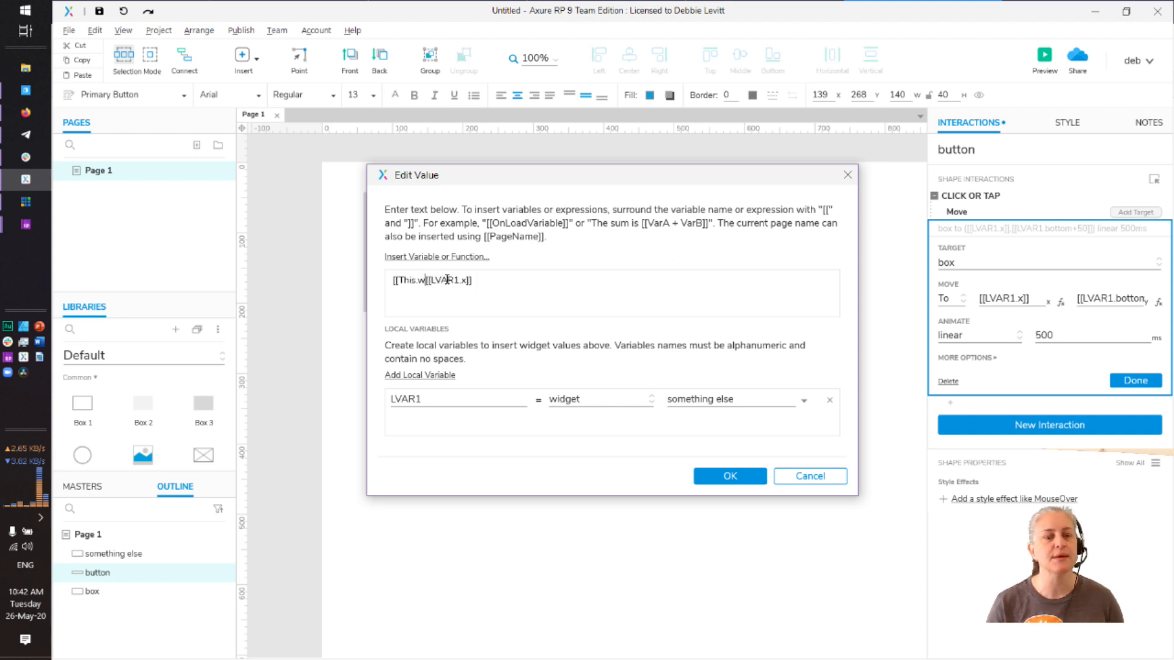
pyautogui.press('BackSpace')
pyautogui.press('BackSpace')
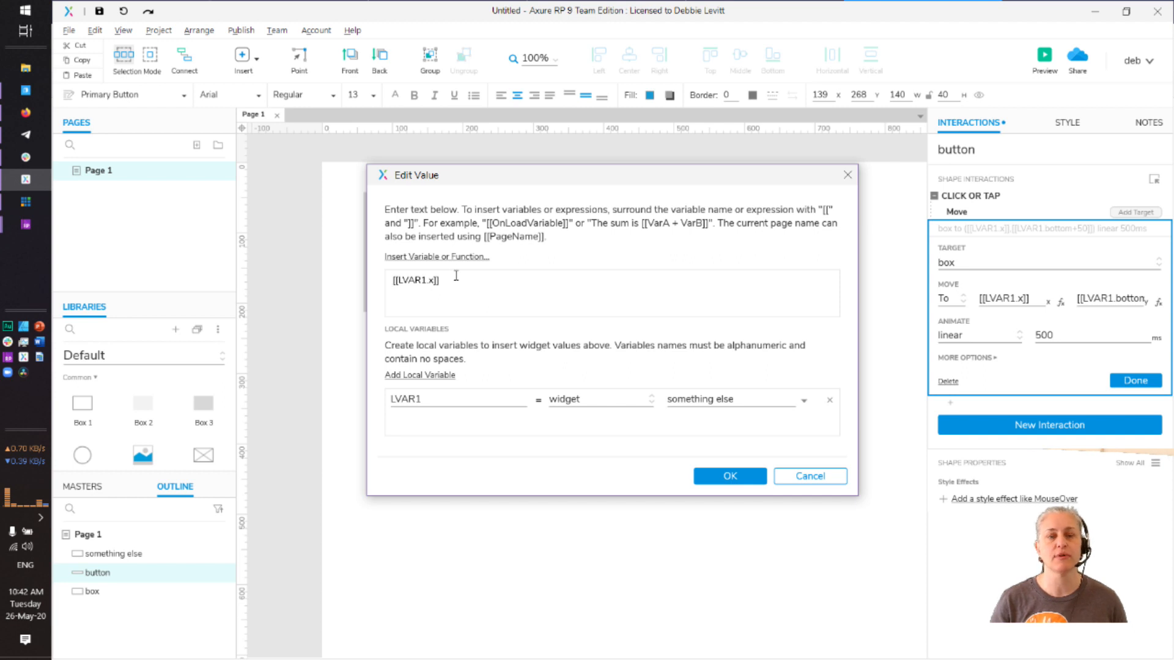
# Browse the insertable variables list, then cancel the X value editor without changes
pyautogui.click(447, 257)
pyautogui.scroll(-5, 466, 362)
pyautogui.scroll(5, 466, 362)
pyautogui.scroll(2, 466, 363)
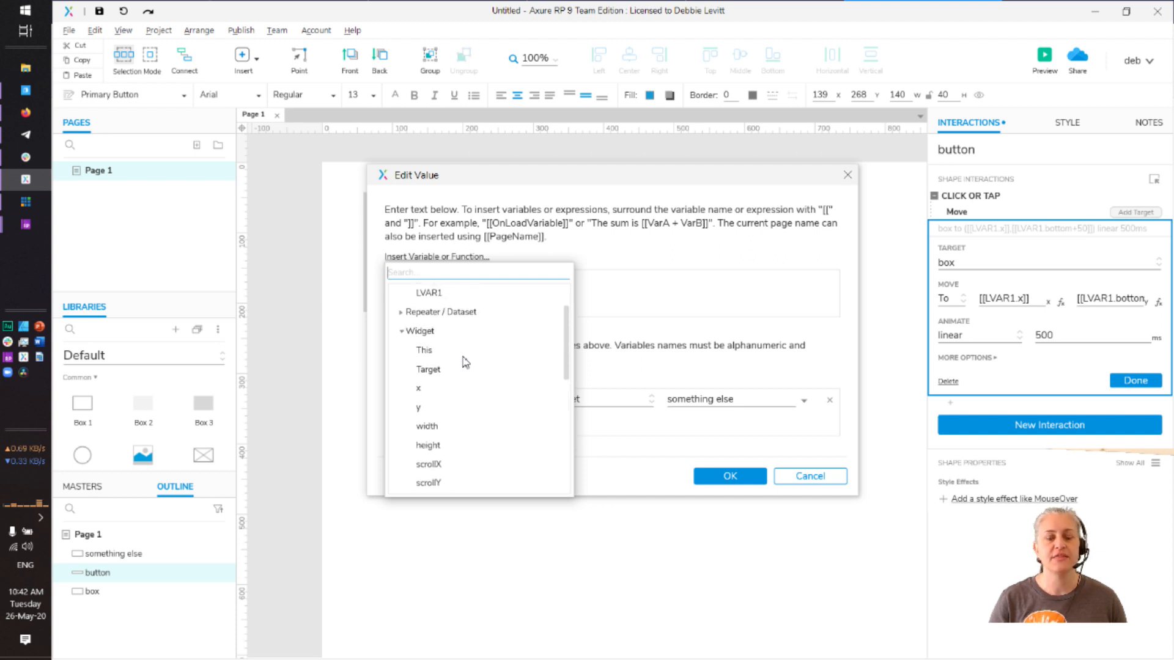
pyautogui.click(702, 298)
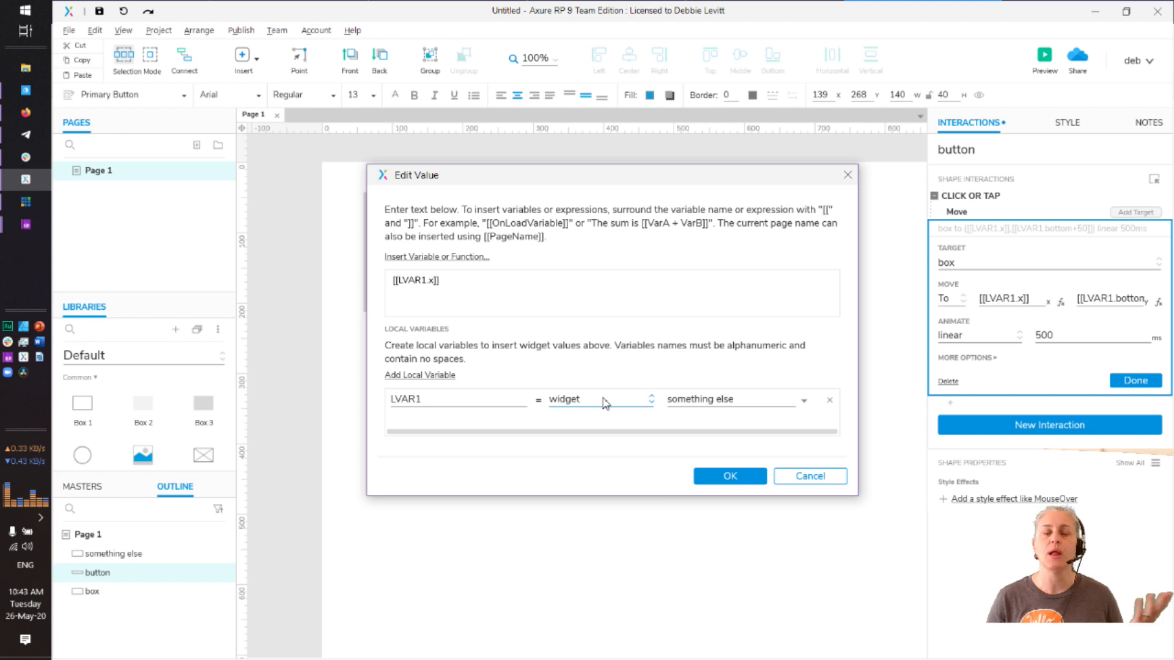
pyautogui.click(805, 477)
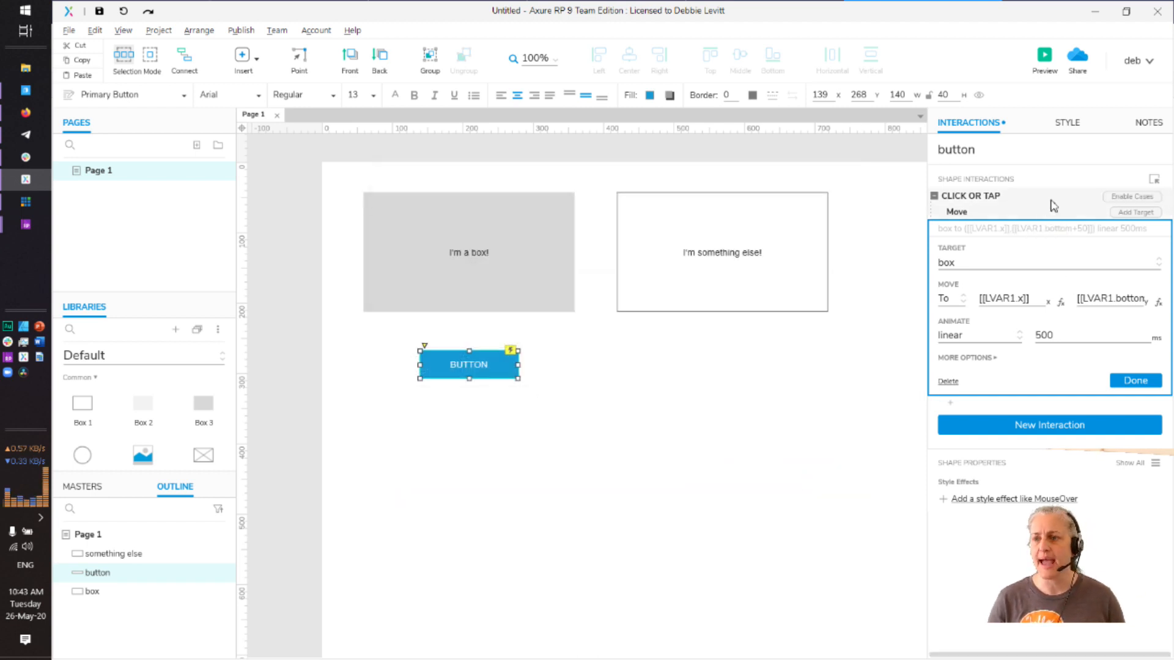
# Try Enable Cases and a Set Variable Value action, cancelling both so only Move remains
pyautogui.click(1124, 196)
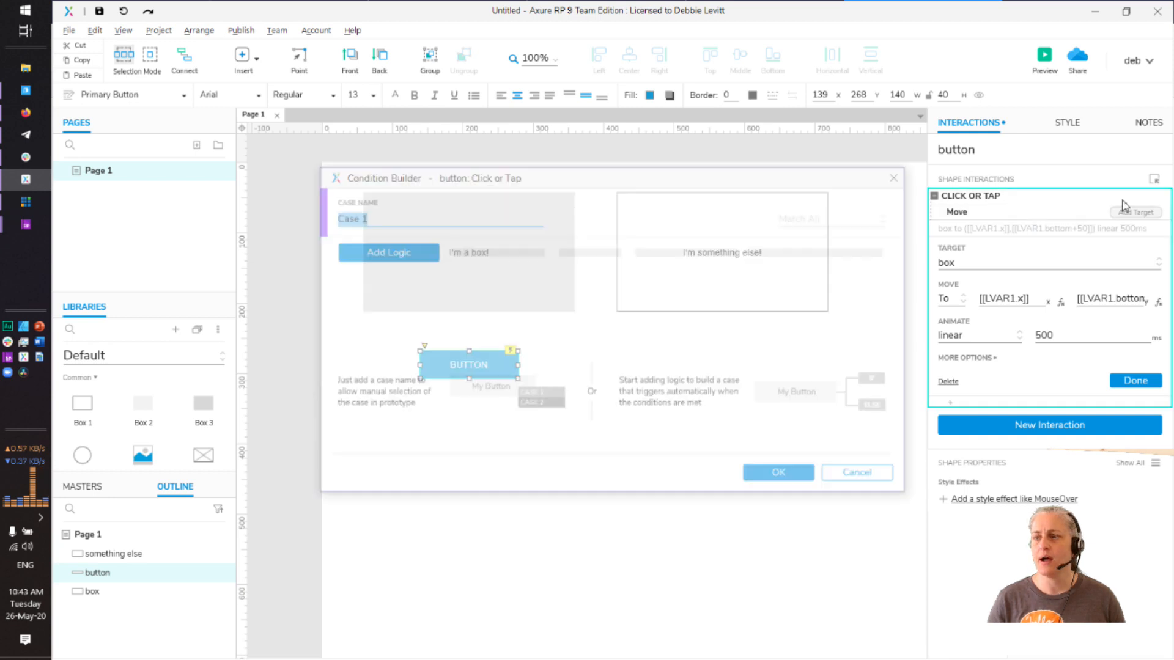
pyautogui.click(856, 473)
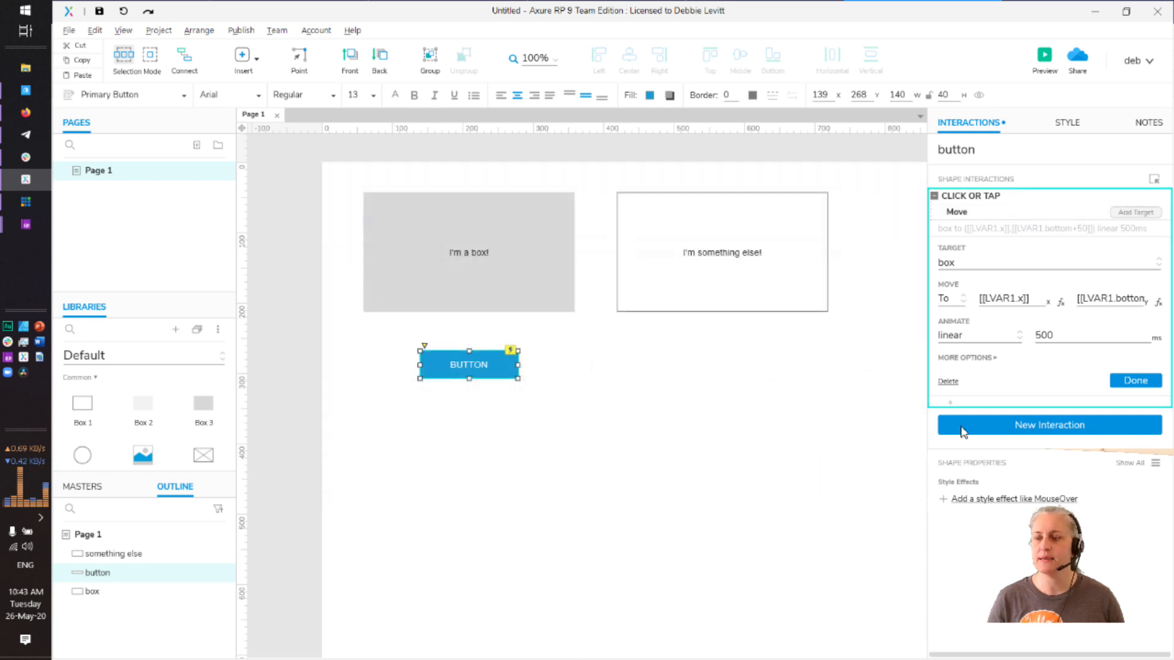
pyautogui.click(958, 401)
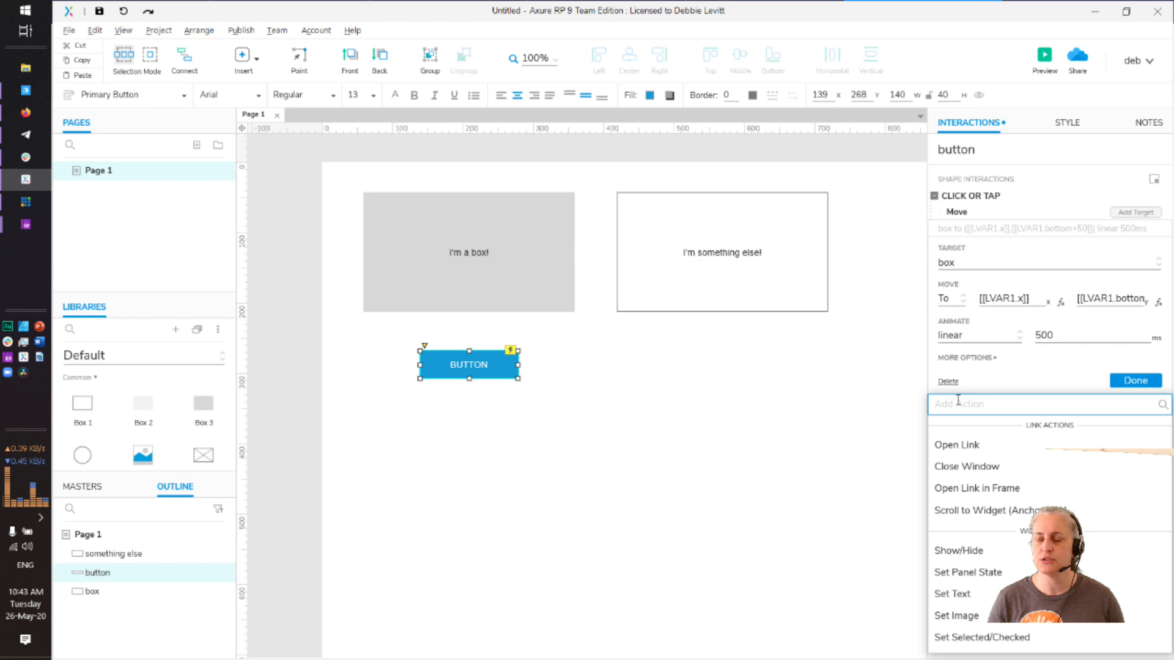
pyautogui.scroll(-5, 1020, 556)
pyautogui.scroll(-5, 1021, 566)
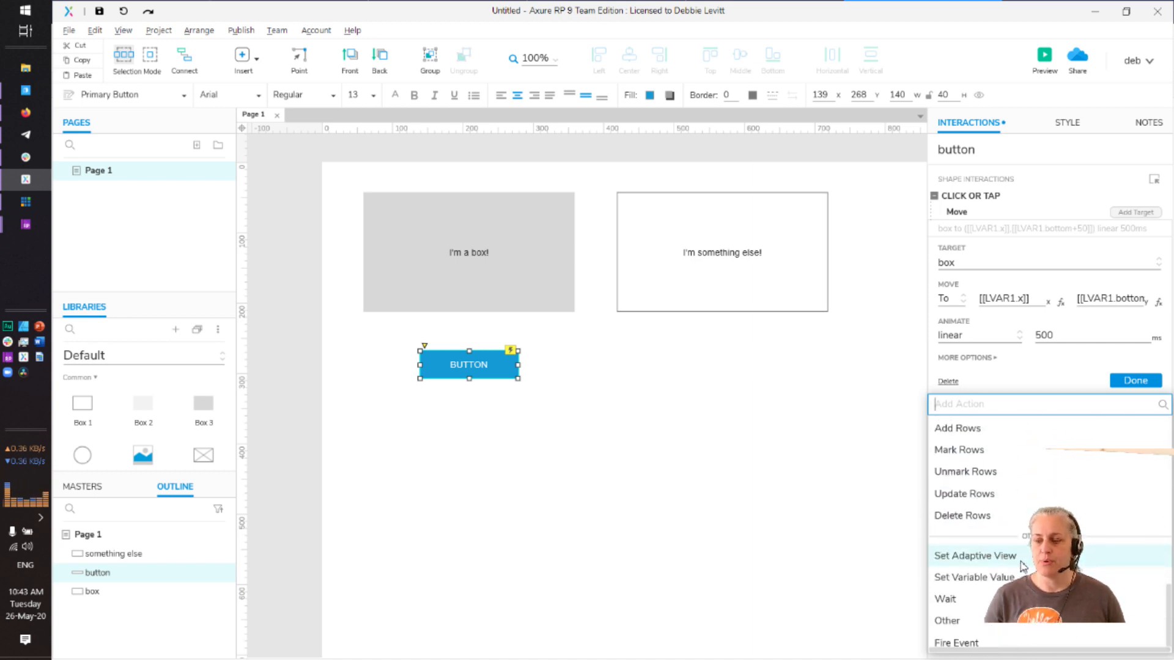
pyautogui.click(983, 578)
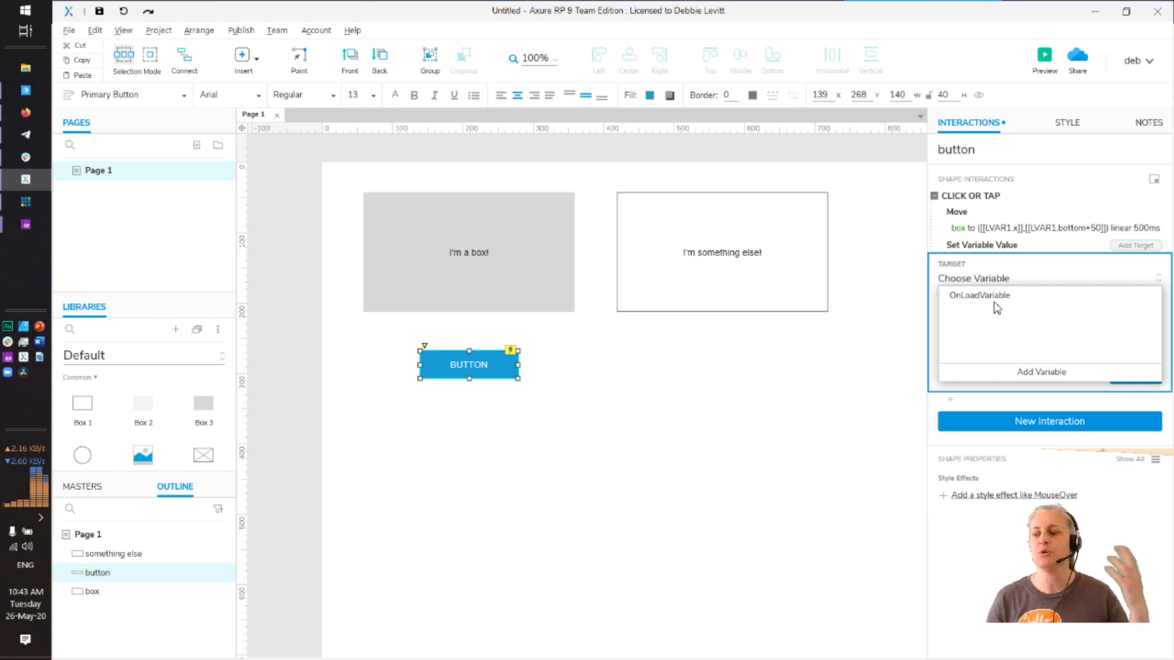
pyautogui.click(775, 332)
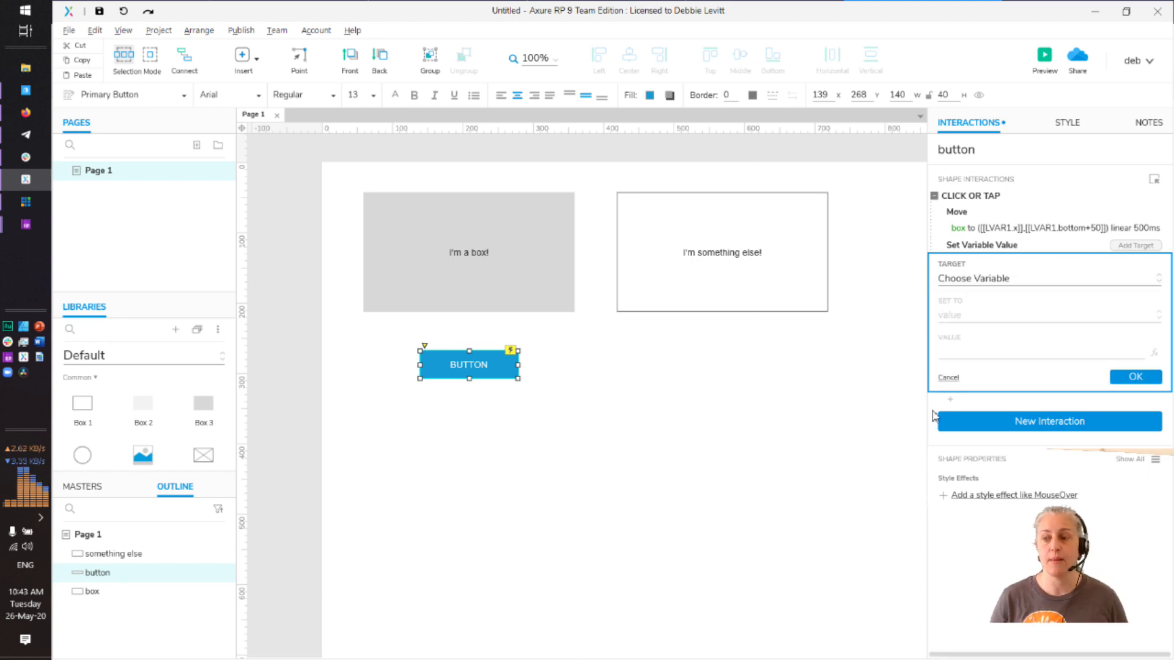
pyautogui.click(951, 378)
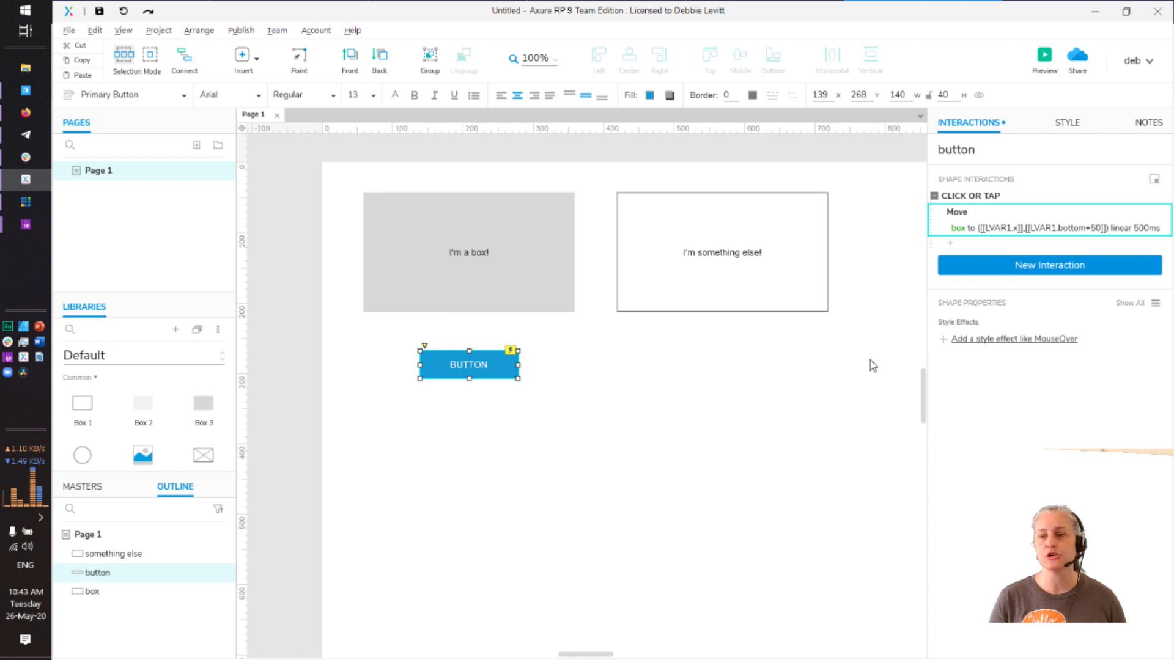
# Expand the Move action's settings showing box moving linearly over 500 ms
pyautogui.click(1002, 235)
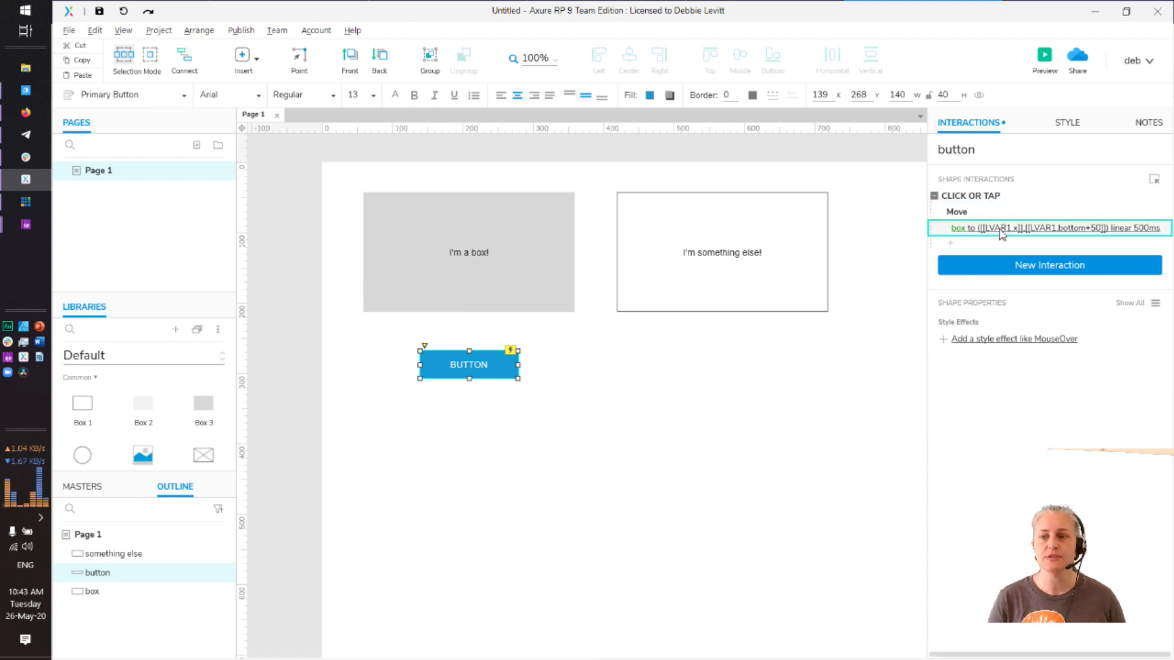
pyautogui.click(1001, 231)
pyautogui.click(998, 230)
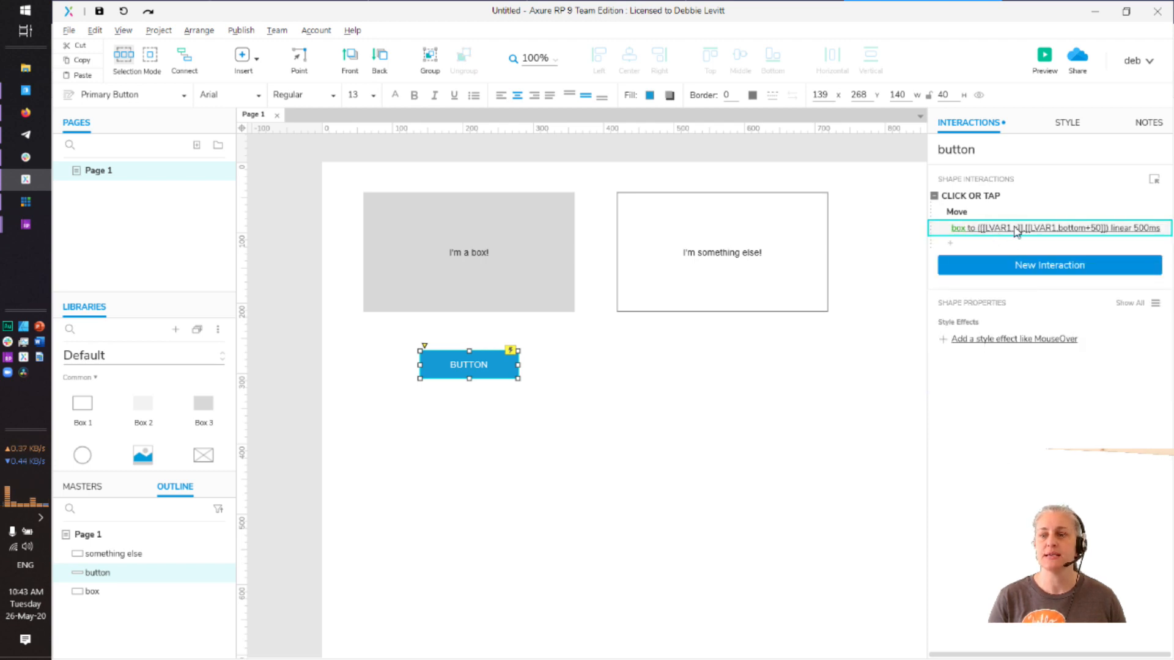
pyautogui.click(1014, 230)
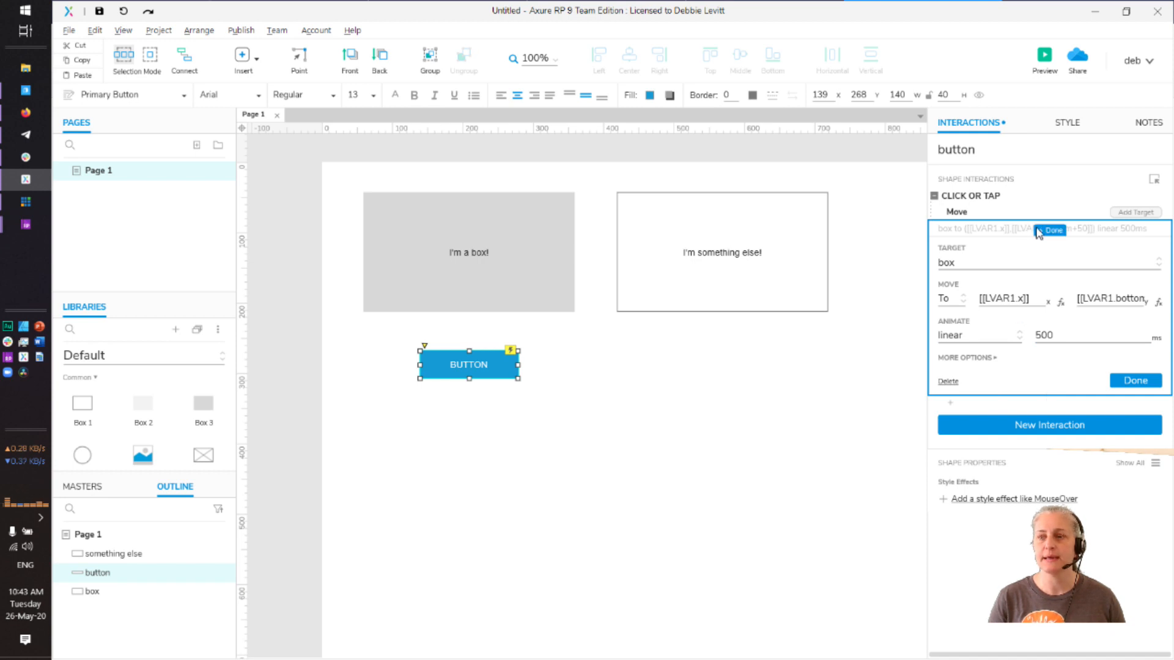
pyautogui.click(999, 233)
pyautogui.click(998, 233)
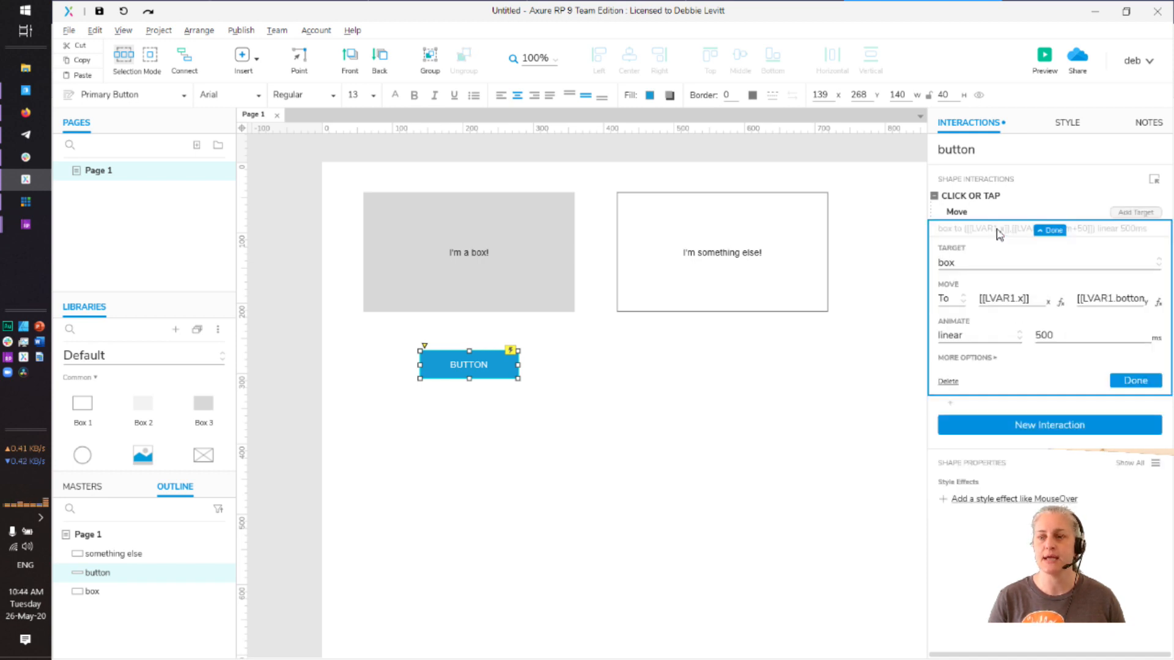
# Discard a second Move target without picking a widget, and reopen the Move settings
pyautogui.click(1116, 215)
pyautogui.click(862, 401)
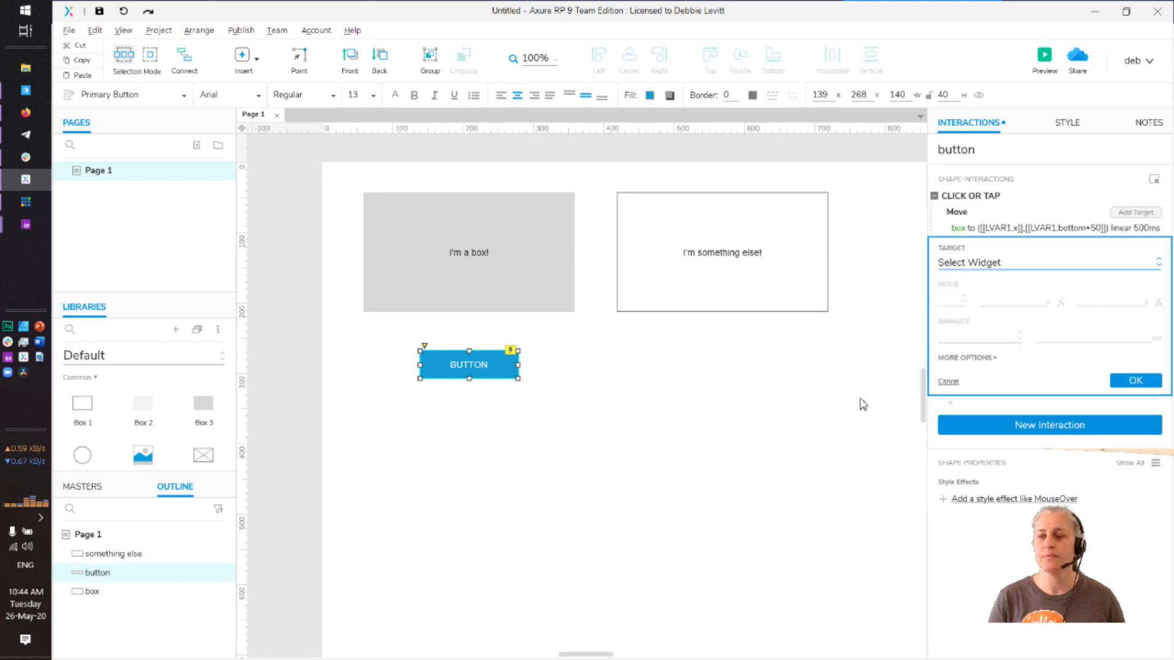
pyautogui.click(947, 382)
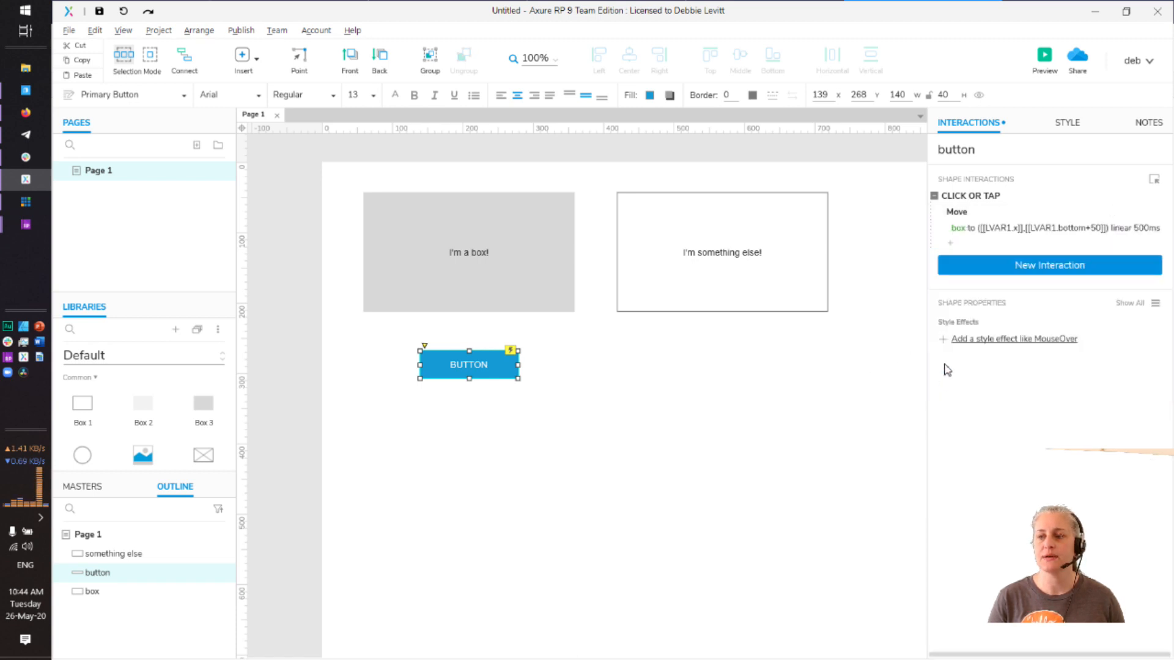
pyautogui.click(958, 231)
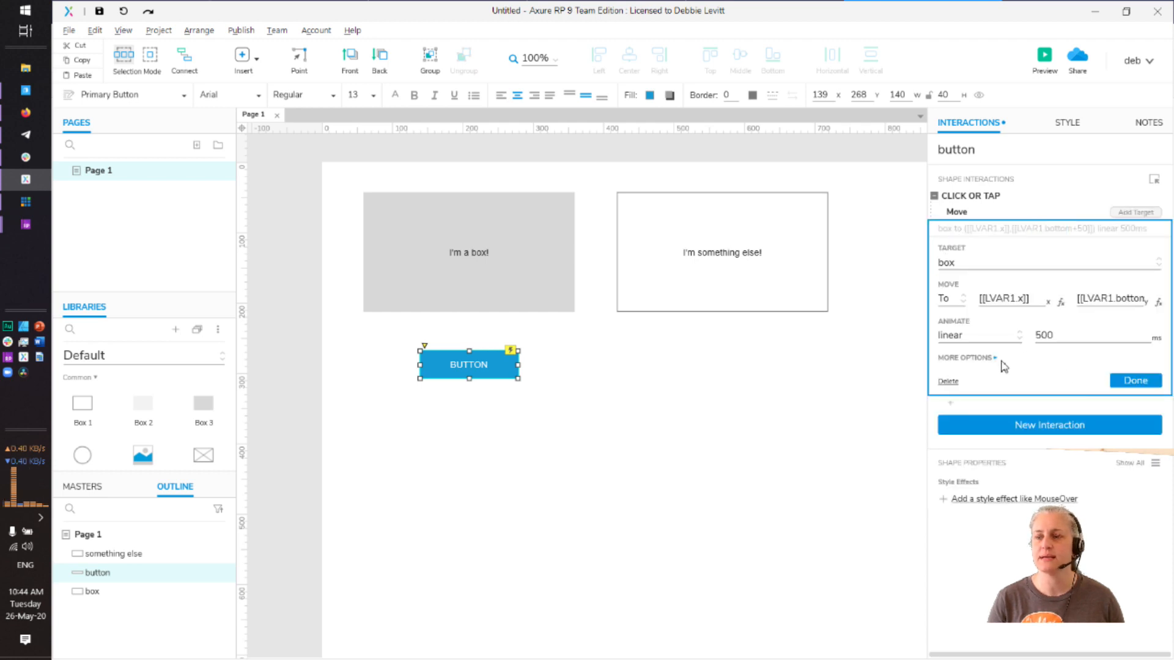
# Cancel a trial LVAR2 local variable in the x-position value editor, then stop the vMix recording
pyautogui.click(1061, 302)
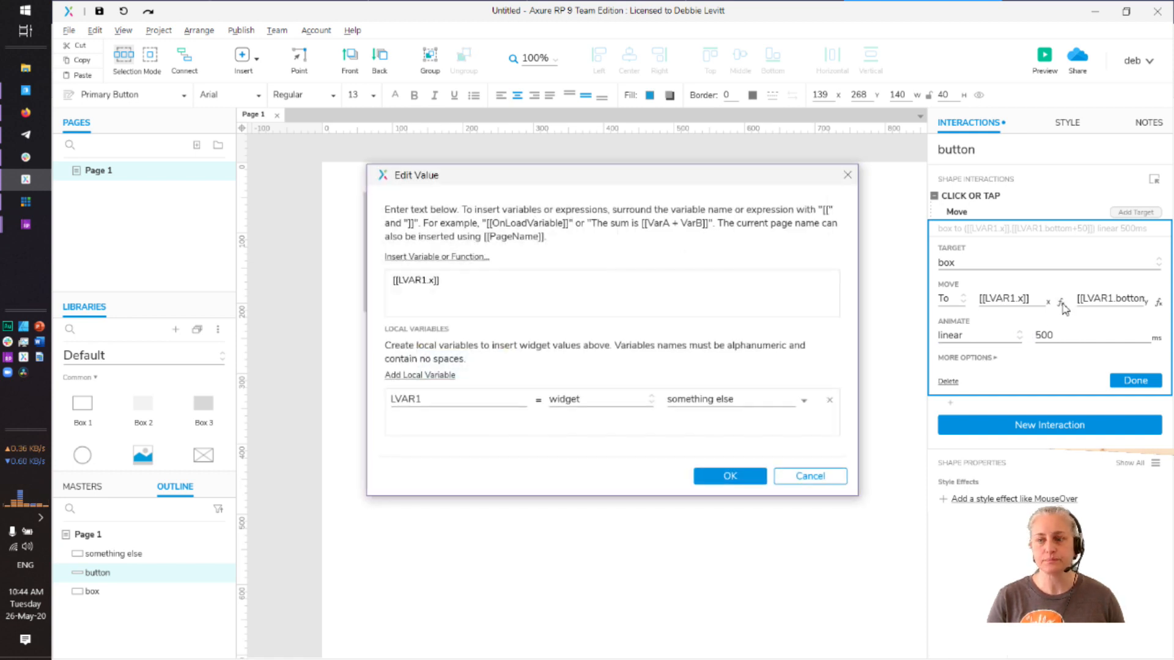
pyautogui.click(436, 375)
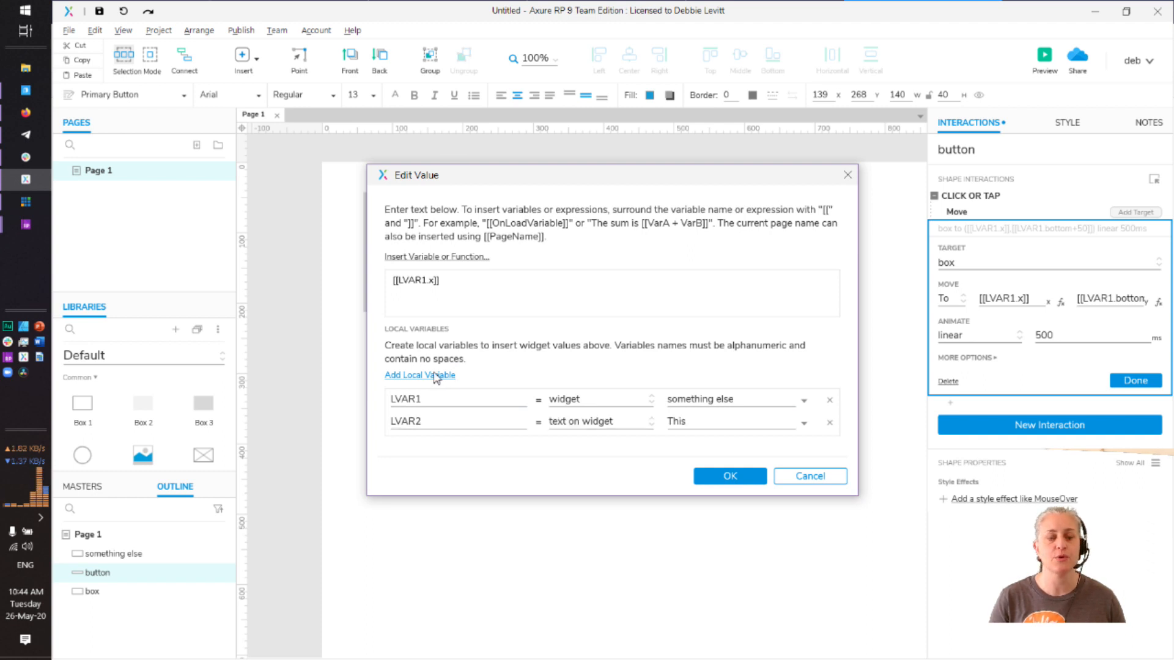
pyautogui.click(608, 422)
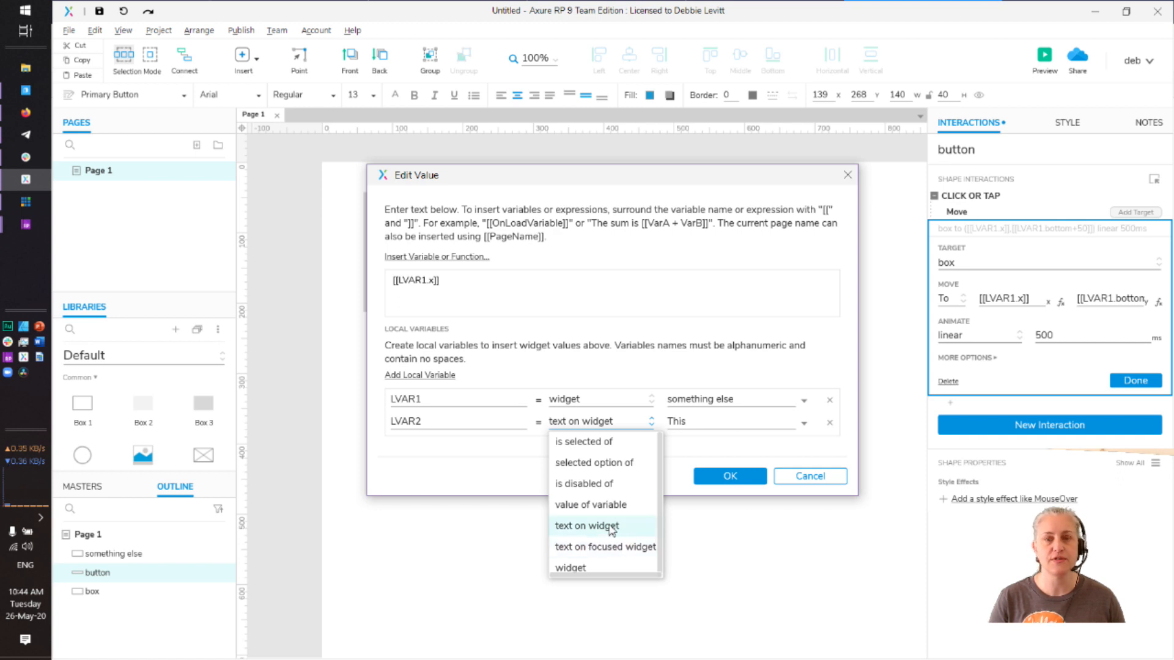
pyautogui.click(794, 487)
pyautogui.click(795, 487)
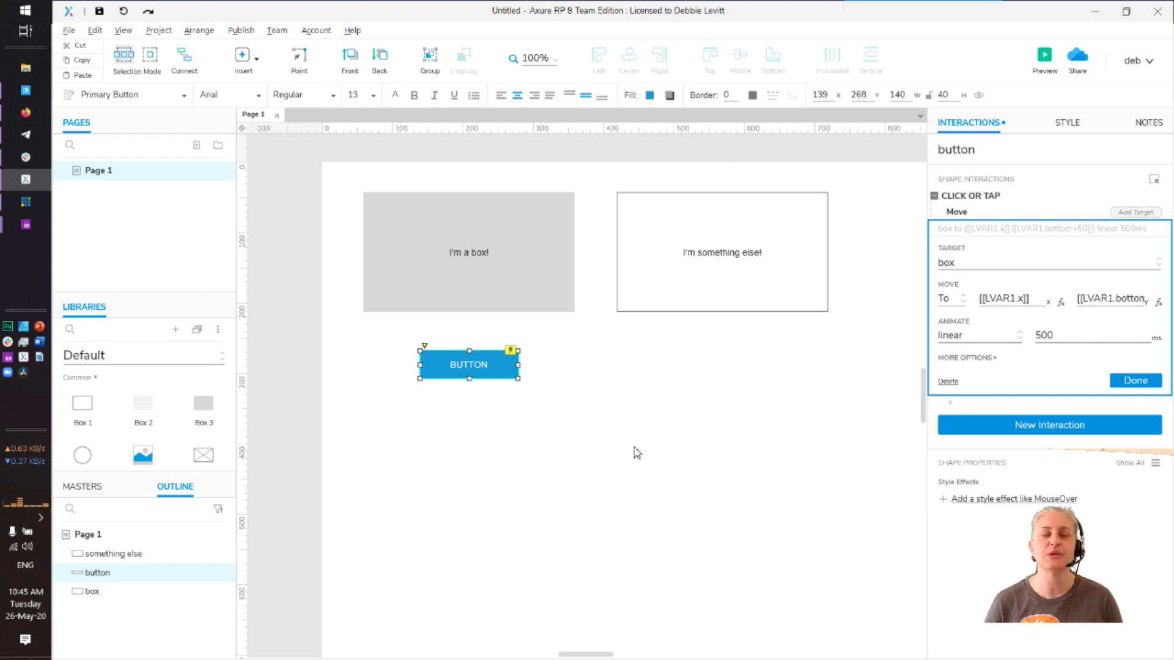
pyautogui.hotkey('alt', 'Tab')
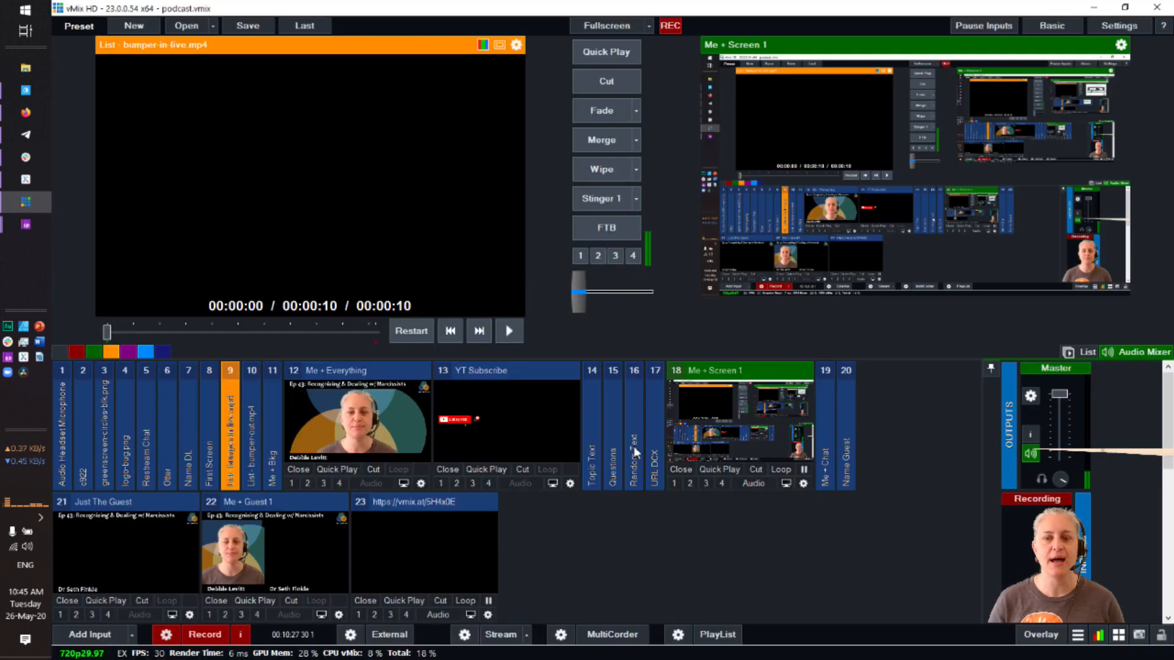
pyautogui.click(205, 636)
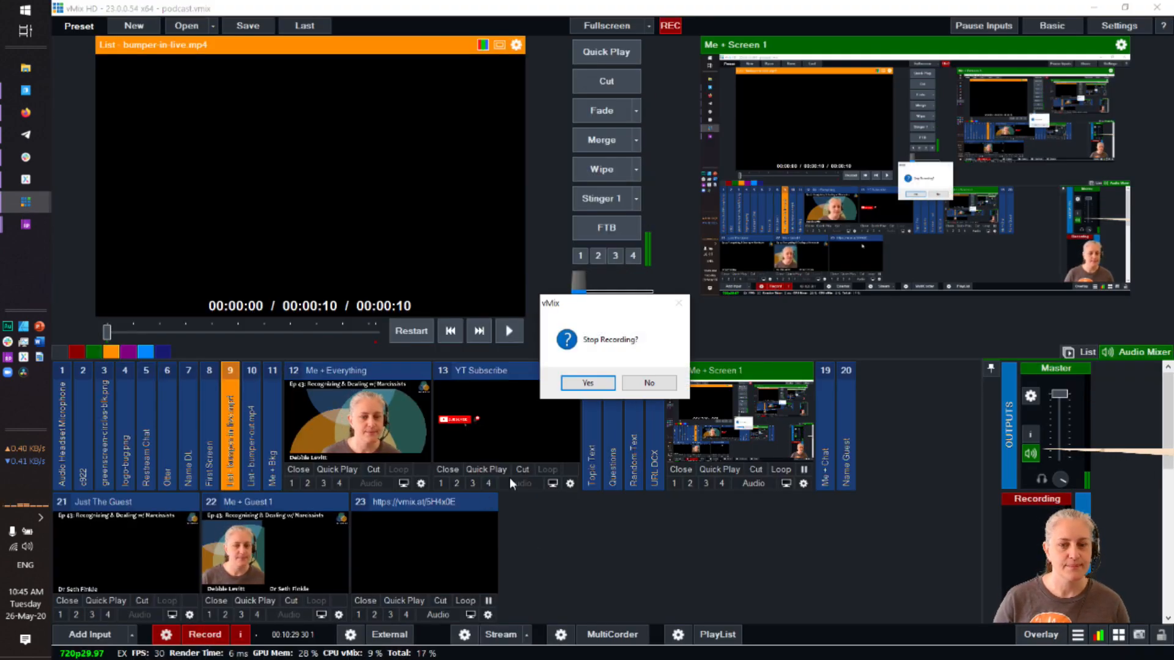